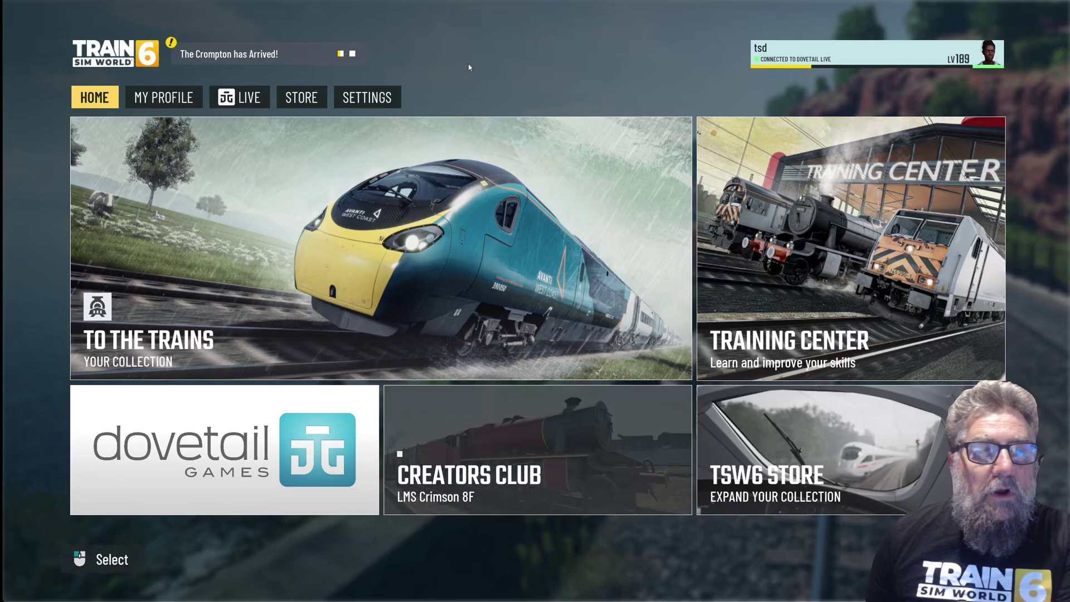
# Open the SETTINGS tab from the home screen's top navigation bar
pyautogui.click(373, 98)
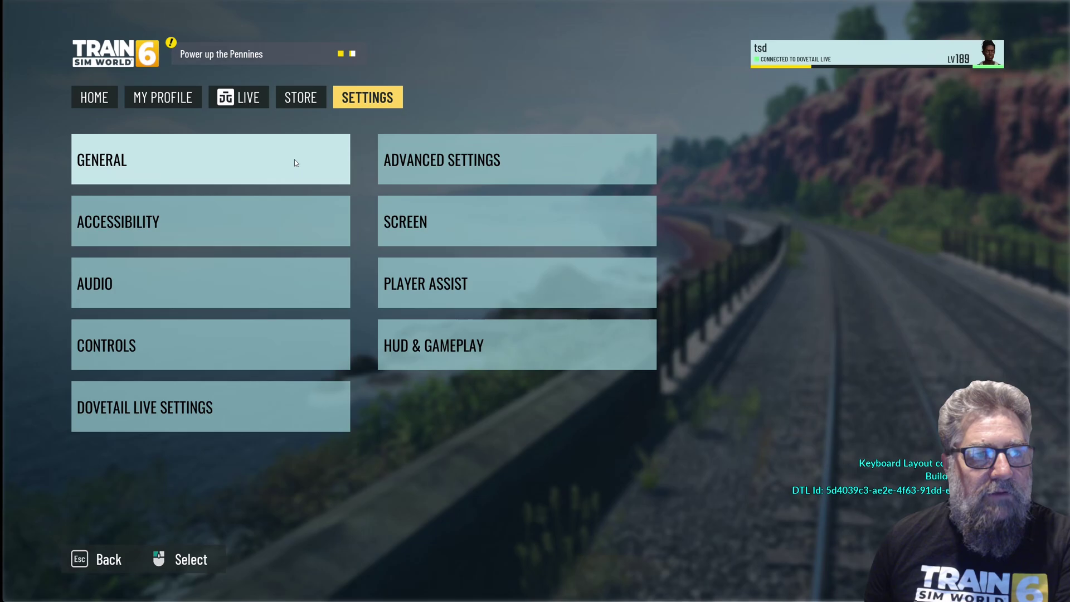
# Open General settings and leave ScreenShot Quality at High after trying Normal
pyautogui.click(295, 160)
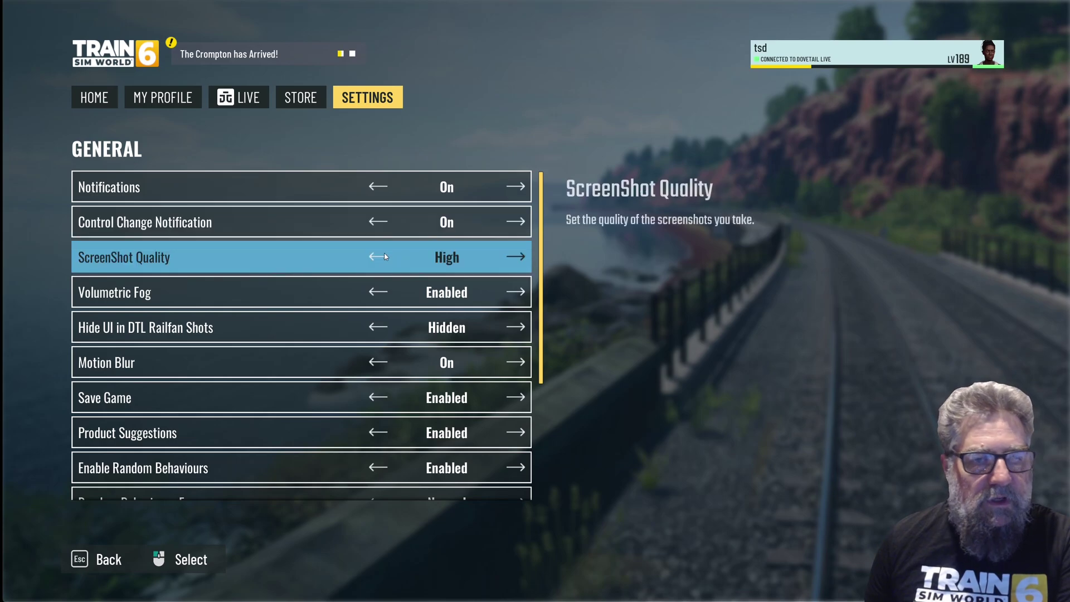
pyautogui.click(508, 257)
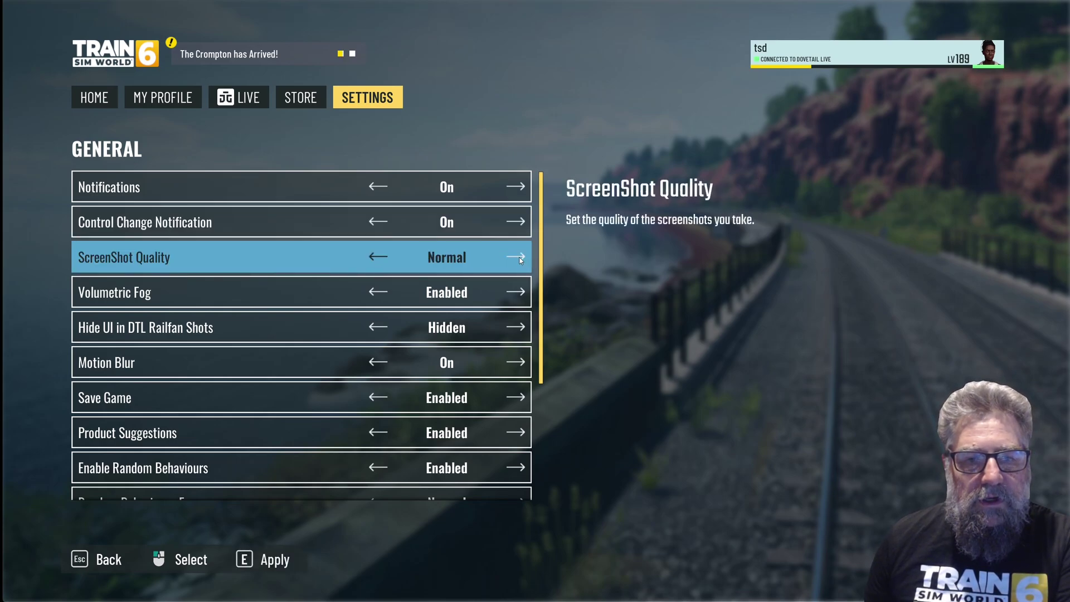
pyautogui.click(377, 258)
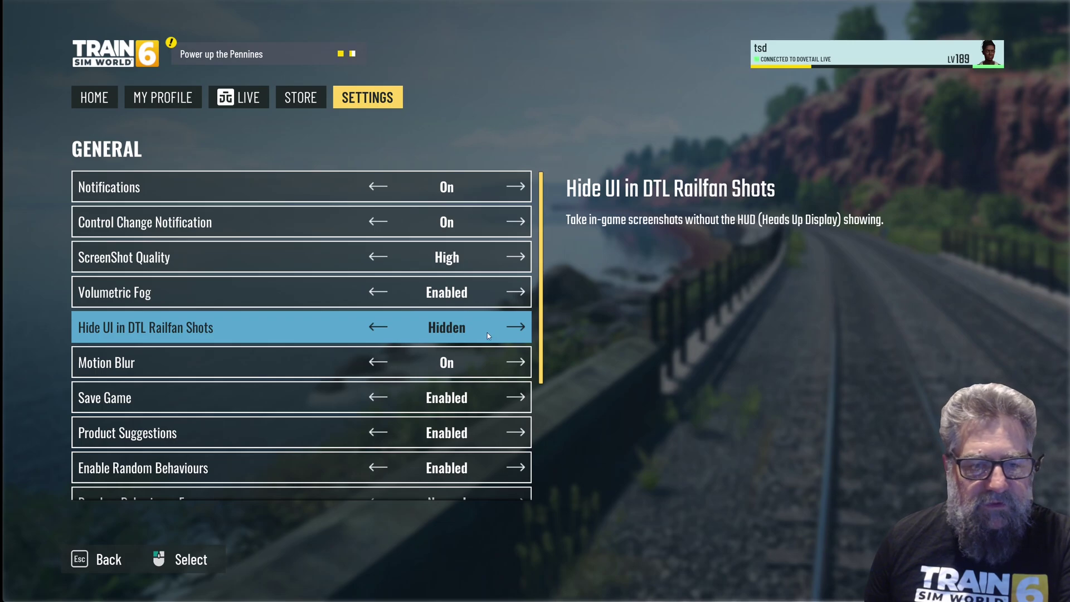
# Turn Motion Blur Off and change the Random Behaviour - Frequency setting
pyautogui.click(517, 363)
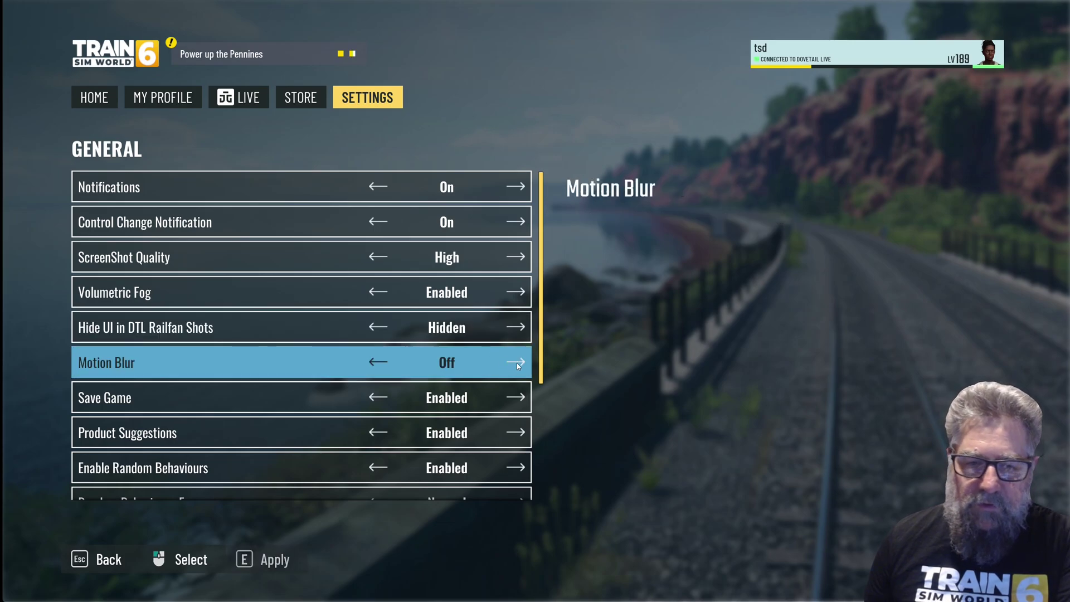
pyautogui.scroll(-1, 505, 382)
pyautogui.scroll(-2, 506, 382)
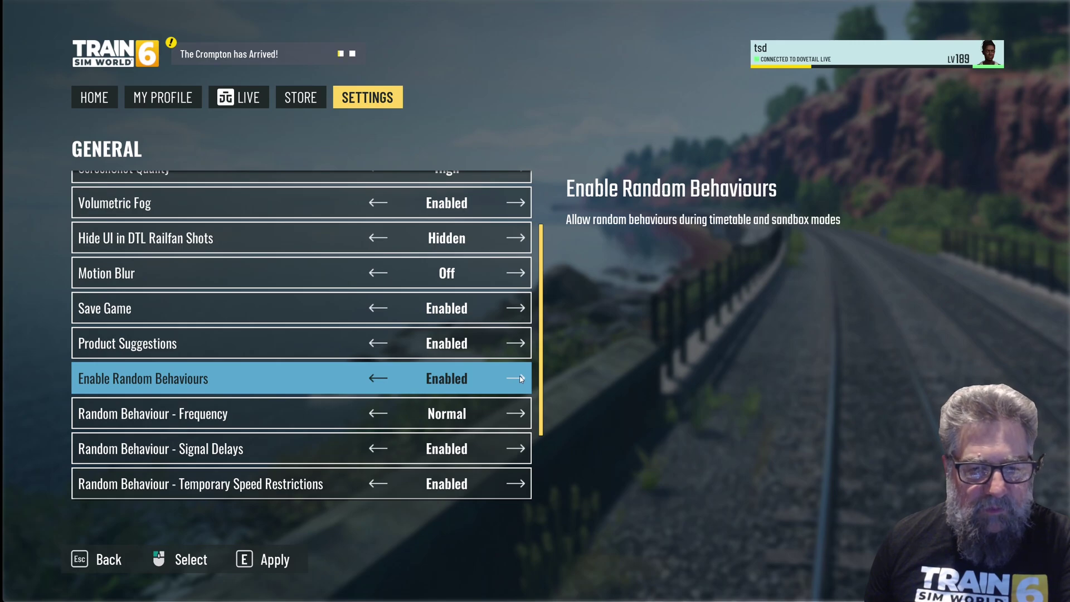
pyautogui.click(523, 414)
# Cycle Random Behaviour - Frequency through its values and settle on Normal
pyautogui.click(524, 414)
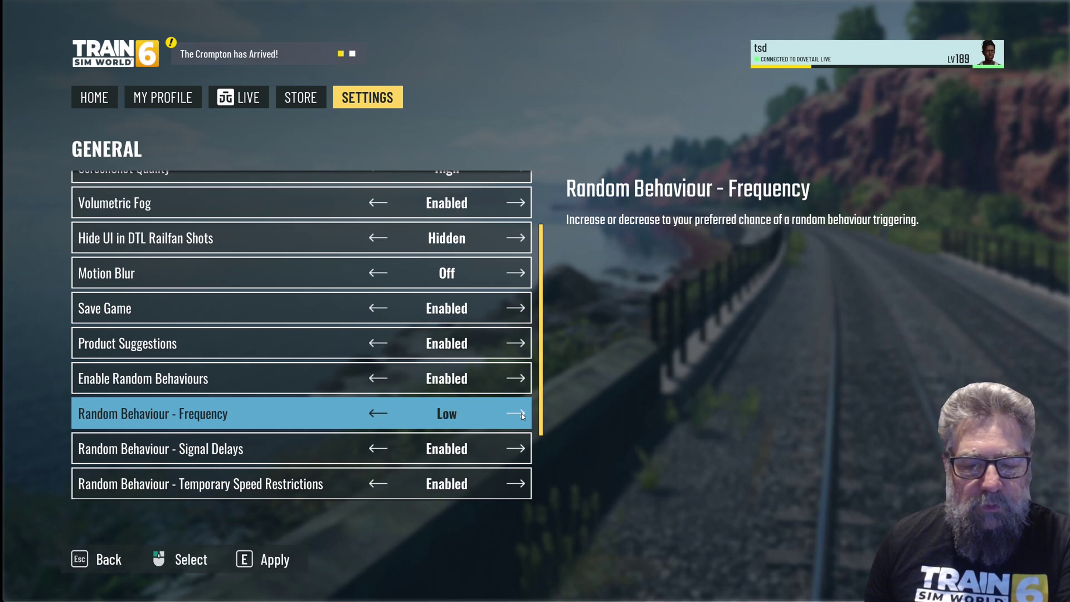
pyautogui.click(522, 414)
pyautogui.click(523, 414)
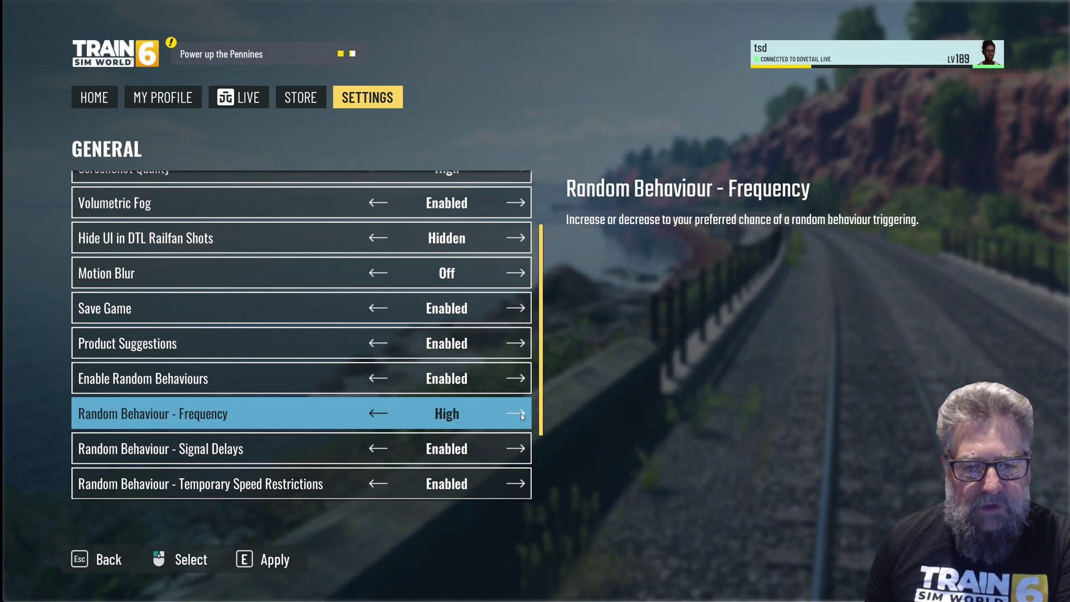
pyautogui.click(523, 414)
pyautogui.click(523, 414)
# Set Enable All Timetable Layers to Enabled and apply the General settings
pyautogui.scroll(-2, 523, 416)
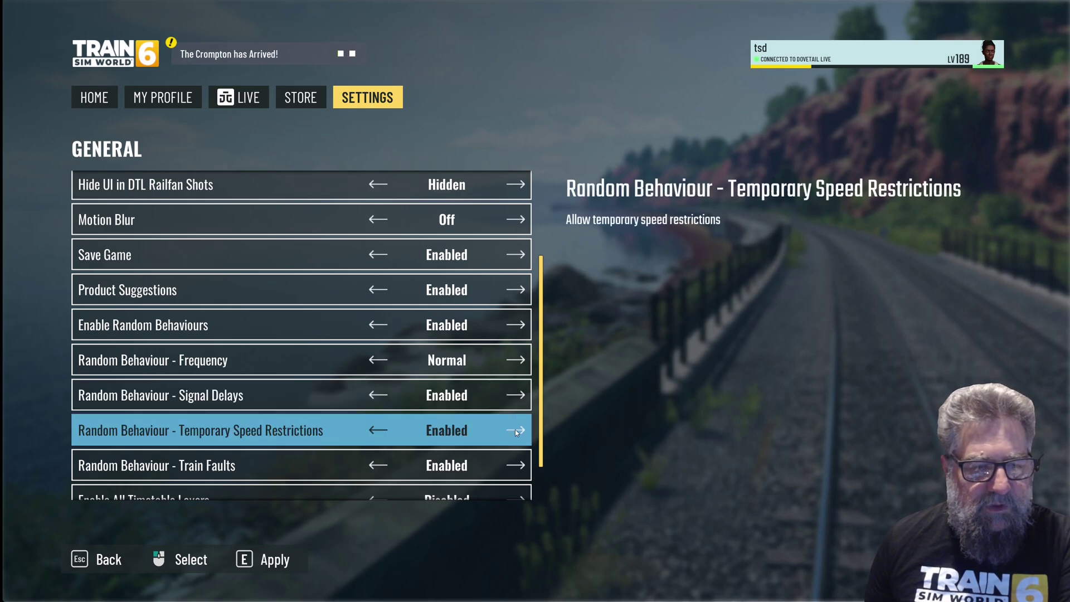
pyautogui.scroll(-2, 515, 429)
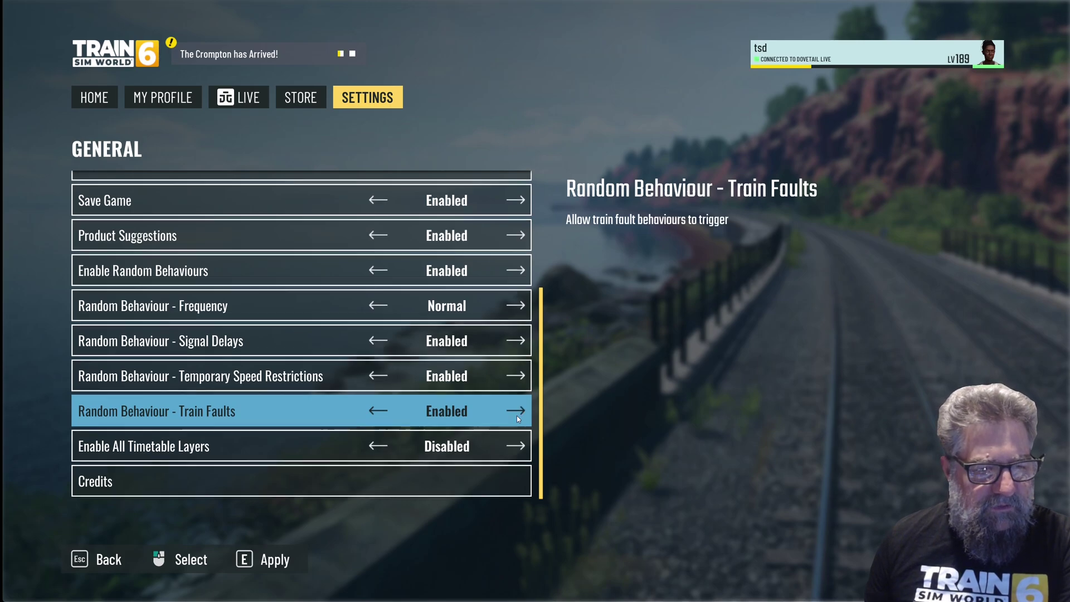
pyautogui.click(516, 446)
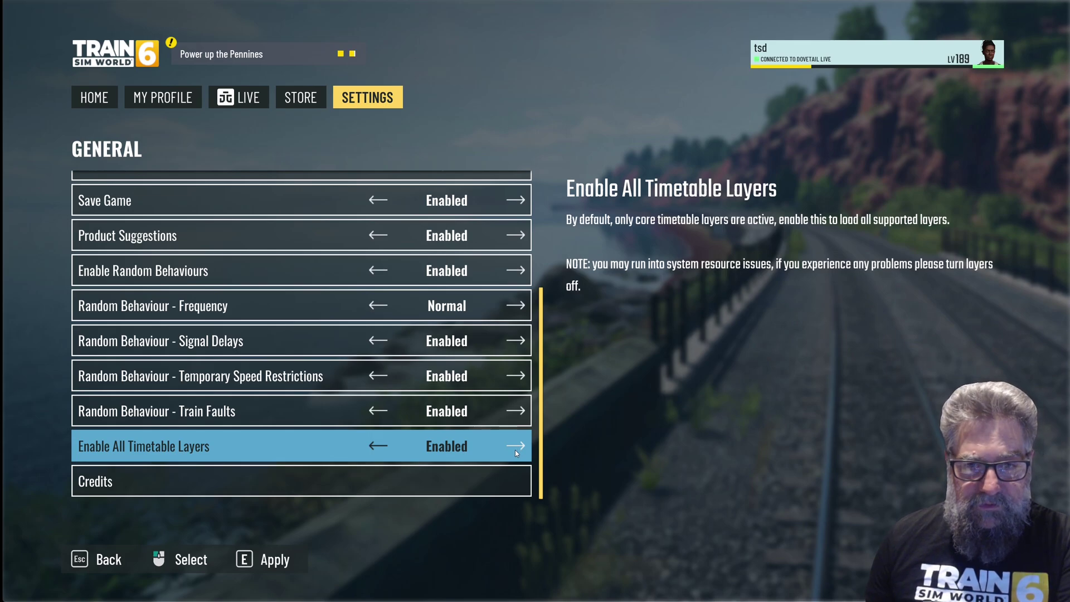
pyautogui.click(246, 560)
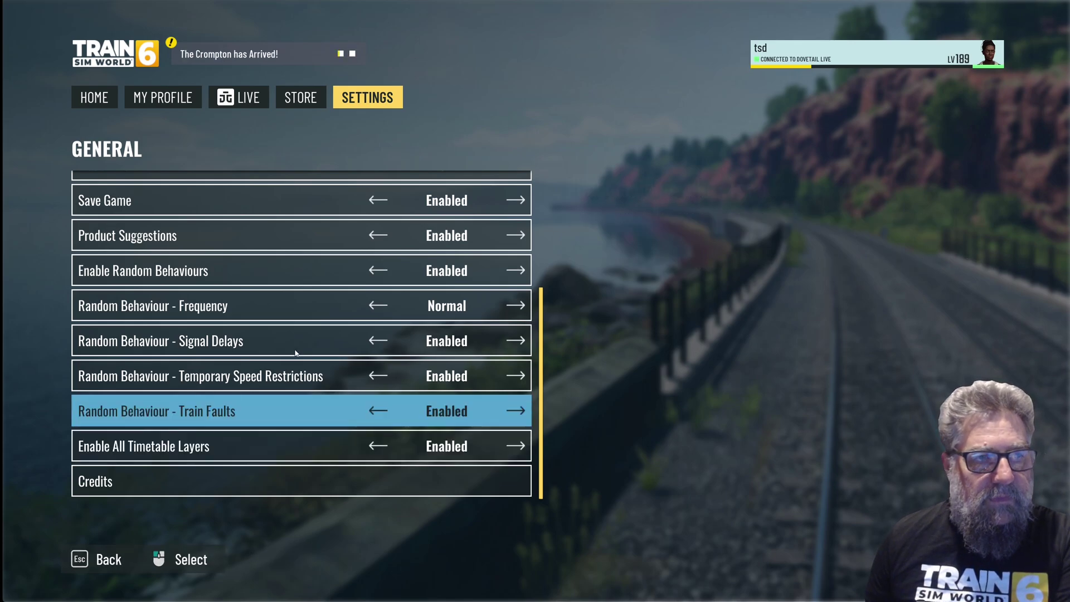
# Open Accessibility settings and keep the speedometer HUD size at Small
pyautogui.click(91, 568)
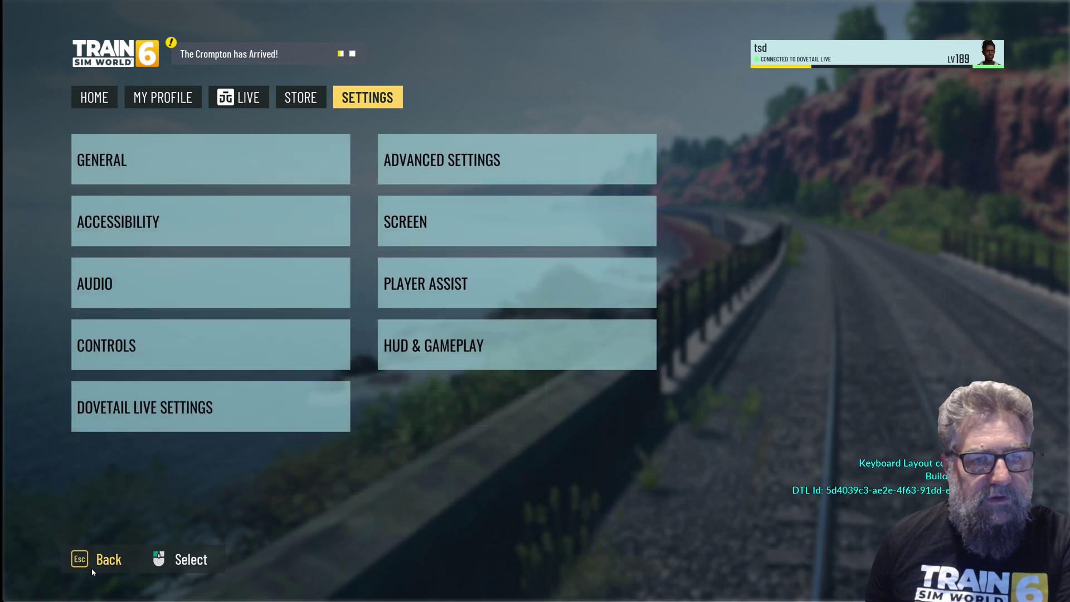
pyautogui.click(233, 226)
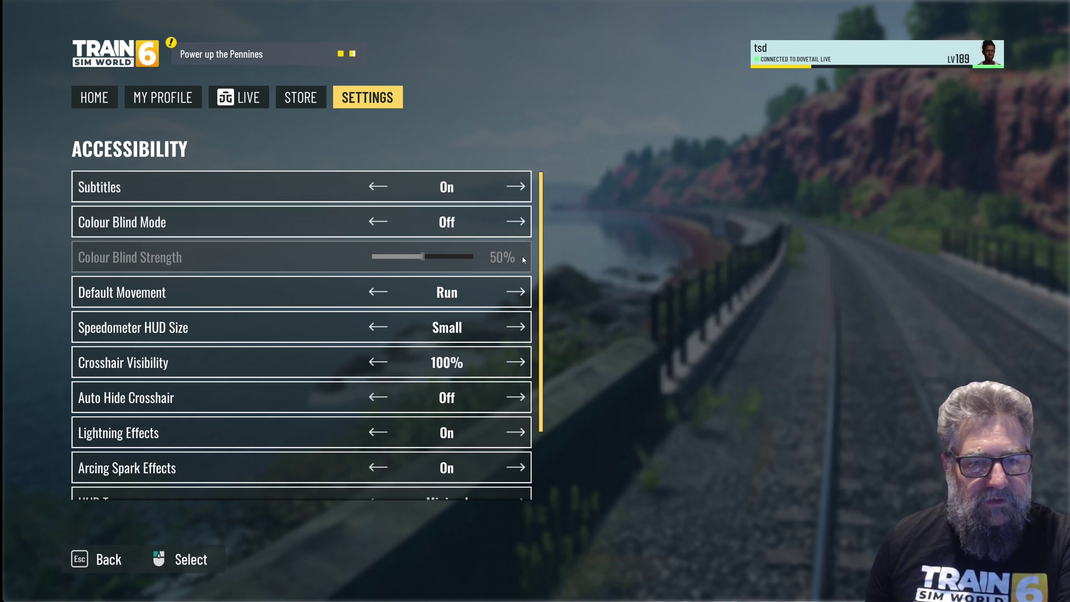
pyautogui.scroll(-1, 519, 324)
pyautogui.click(519, 312)
pyautogui.click(519, 313)
# Set Crosshair Visibility to 50% and turn Auto Hide Crosshair On
pyautogui.scroll(-3, 519, 313)
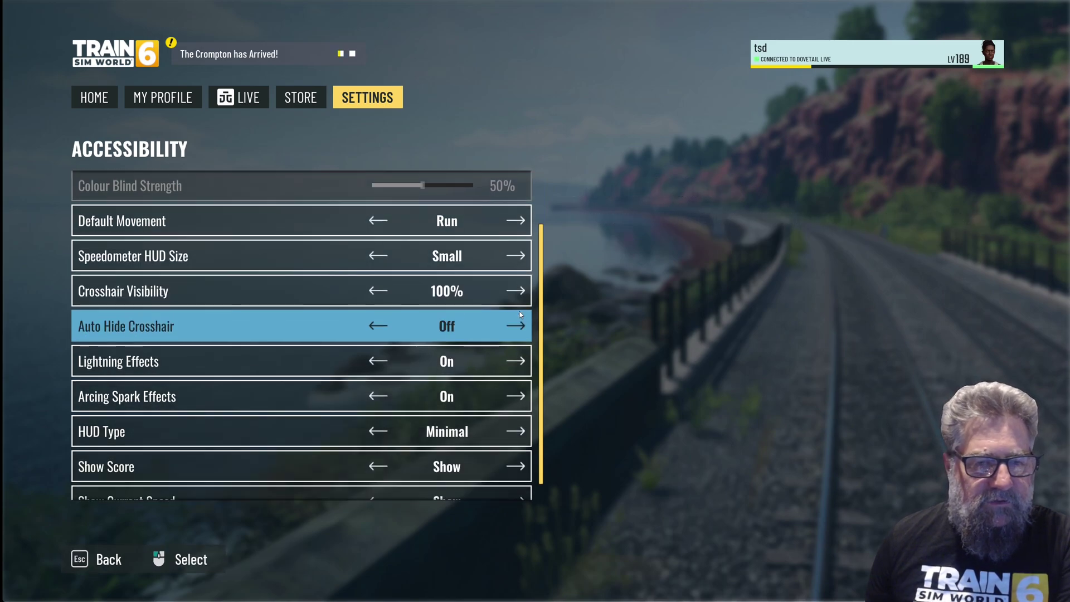
pyautogui.click(517, 294)
pyautogui.click(517, 294)
pyautogui.click(517, 294)
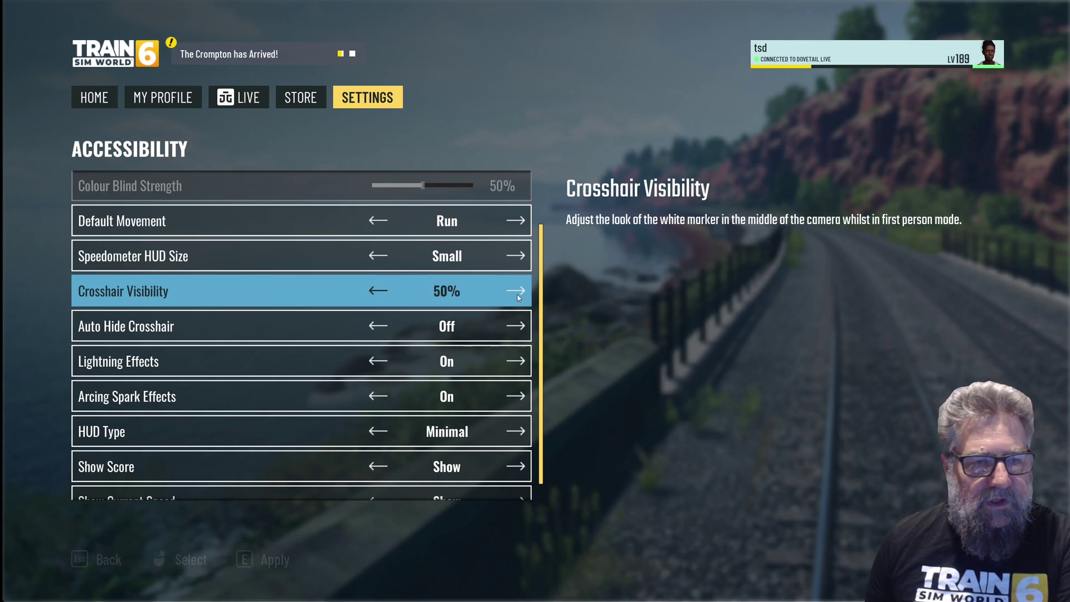
pyautogui.click(520, 324)
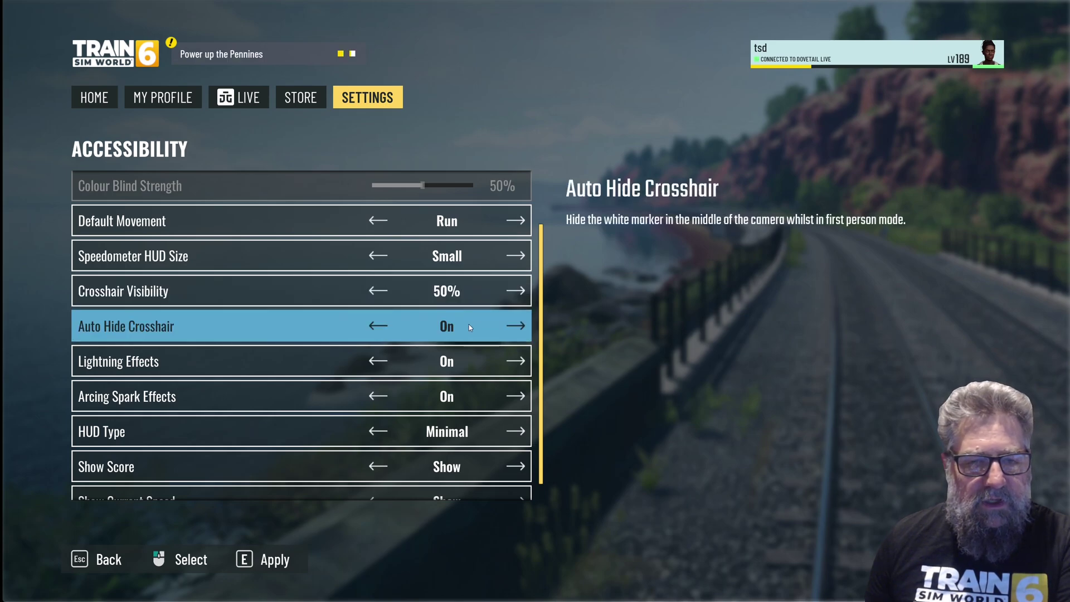
pyautogui.scroll(-1, 469, 324)
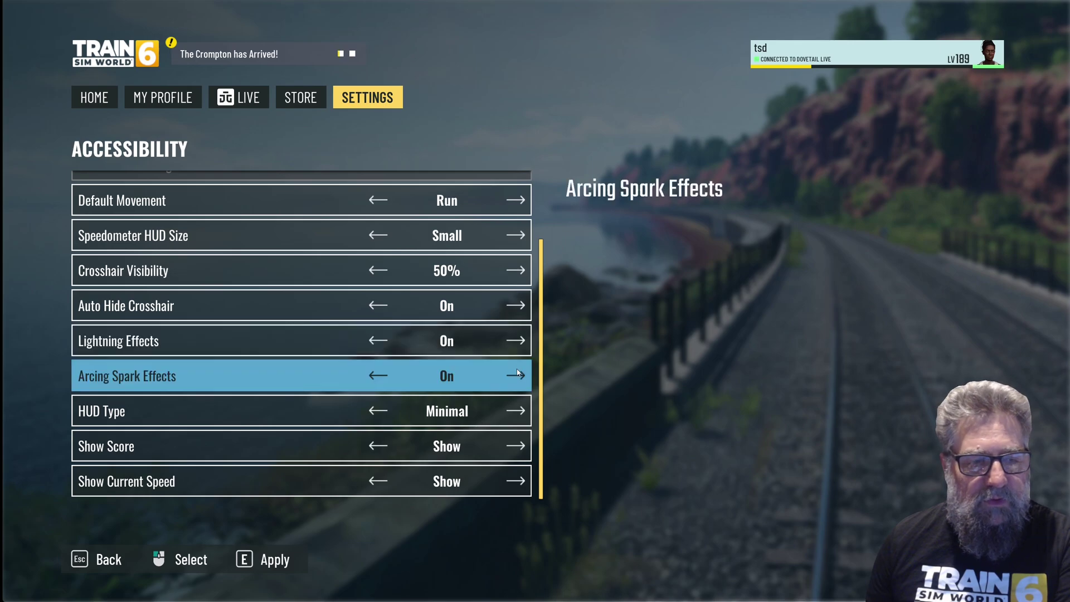
# Keep HUD Type at Minimal, set Show Score and Show Current Speed to Hide, and apply
pyautogui.click(514, 409)
pyautogui.click(514, 409)
pyautogui.click(514, 409)
pyautogui.click(514, 409)
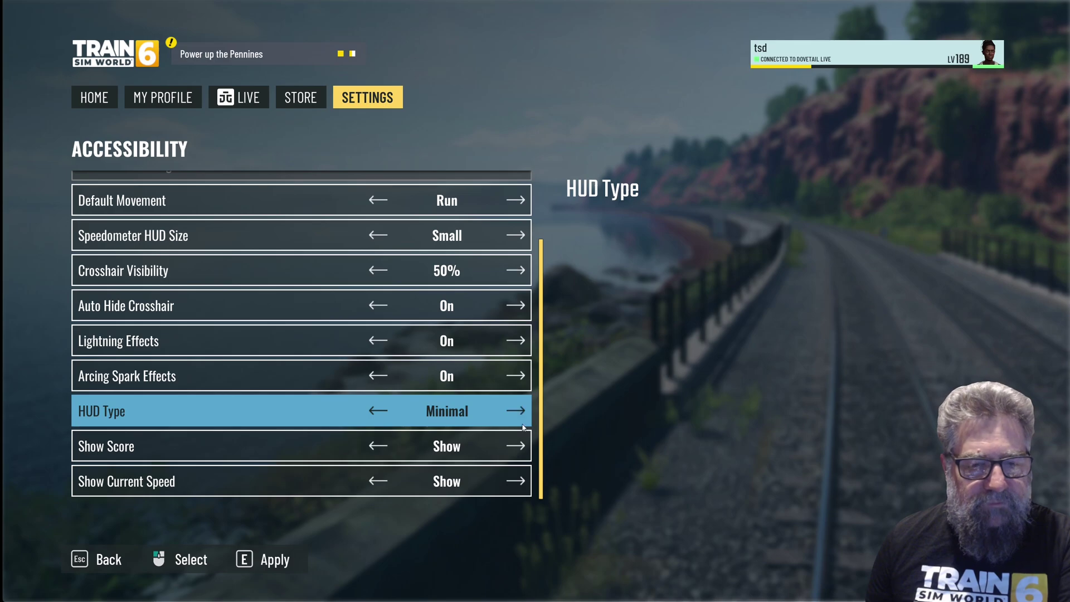
pyautogui.click(518, 446)
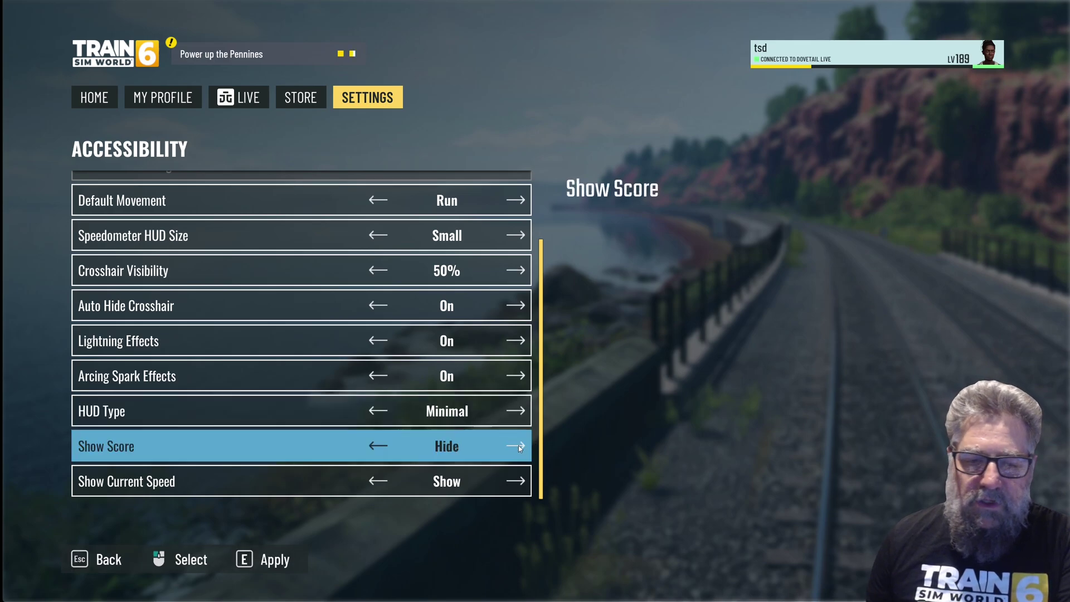
pyautogui.click(516, 481)
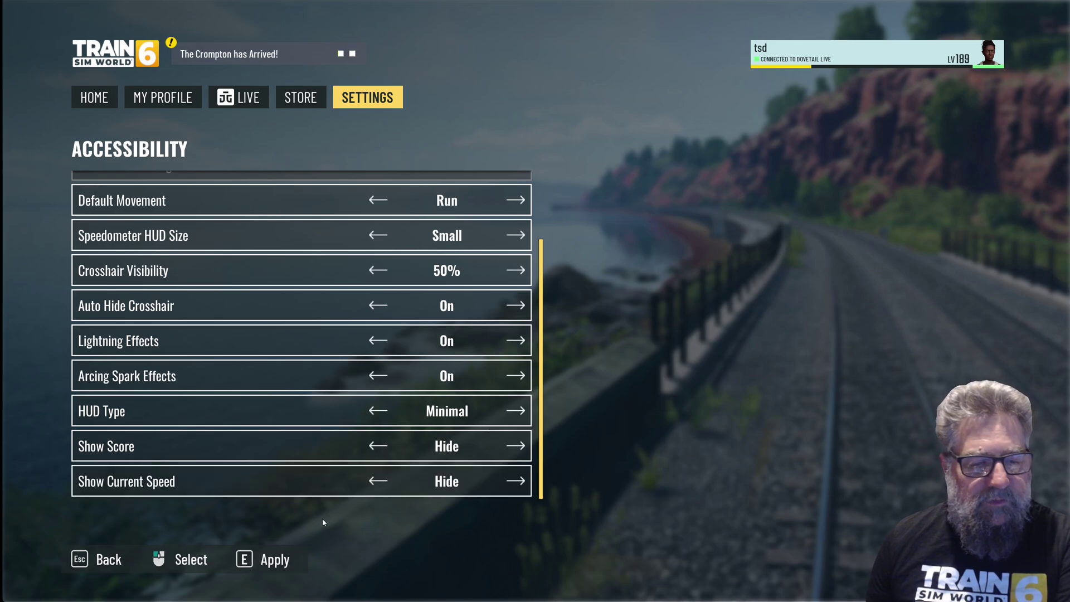
pyautogui.click(244, 559)
pyautogui.click(88, 562)
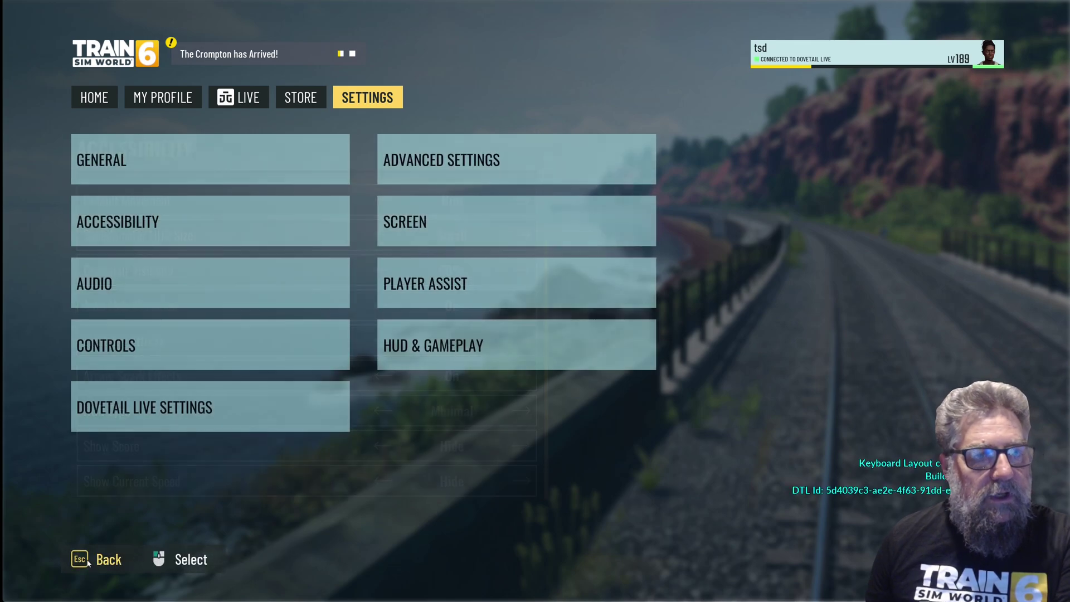
pyautogui.click(211, 299)
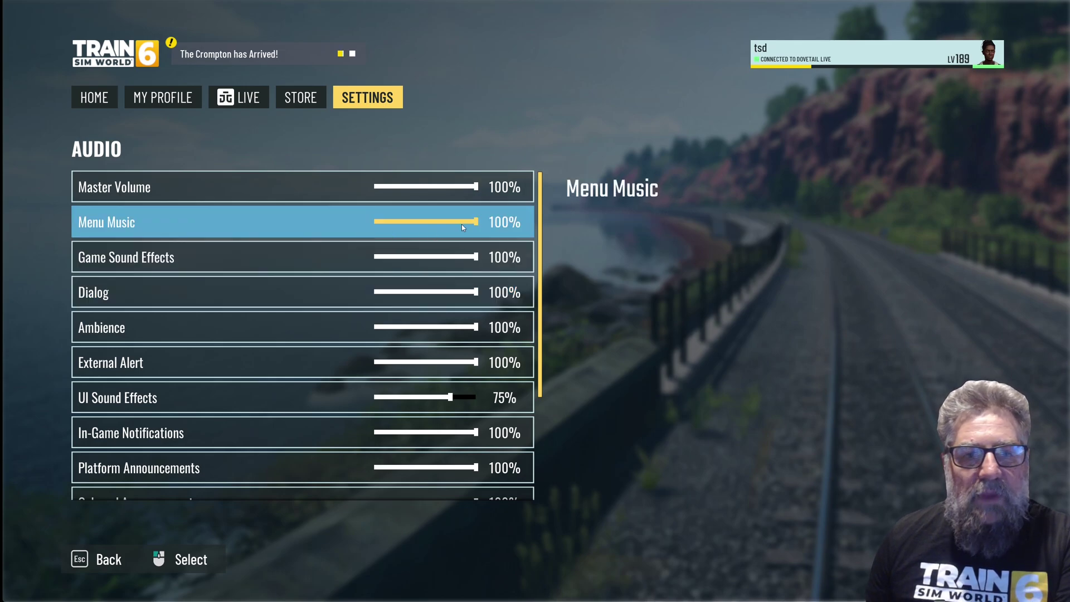
pyautogui.moveTo(476, 222); pyautogui.dragTo(382, 223)
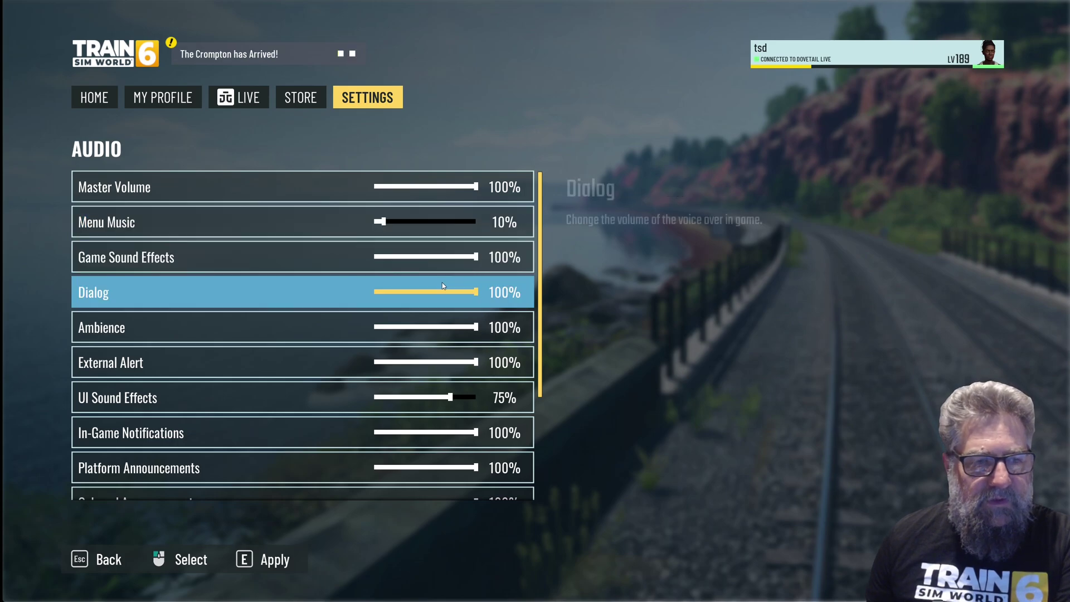
pyautogui.scroll(-1, 538, 333)
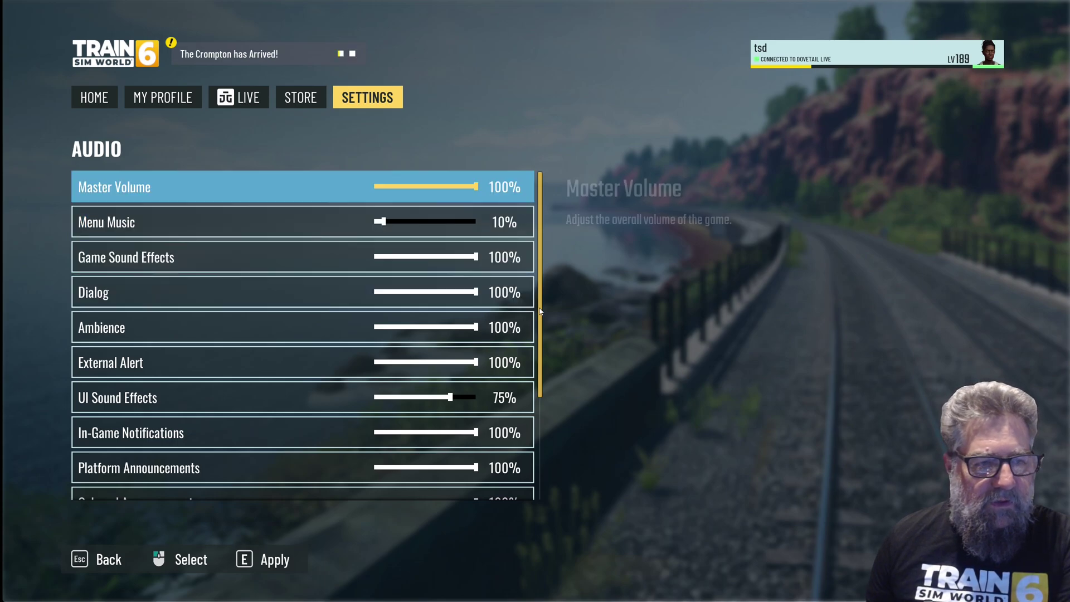
pyautogui.scroll(-1, 539, 334)
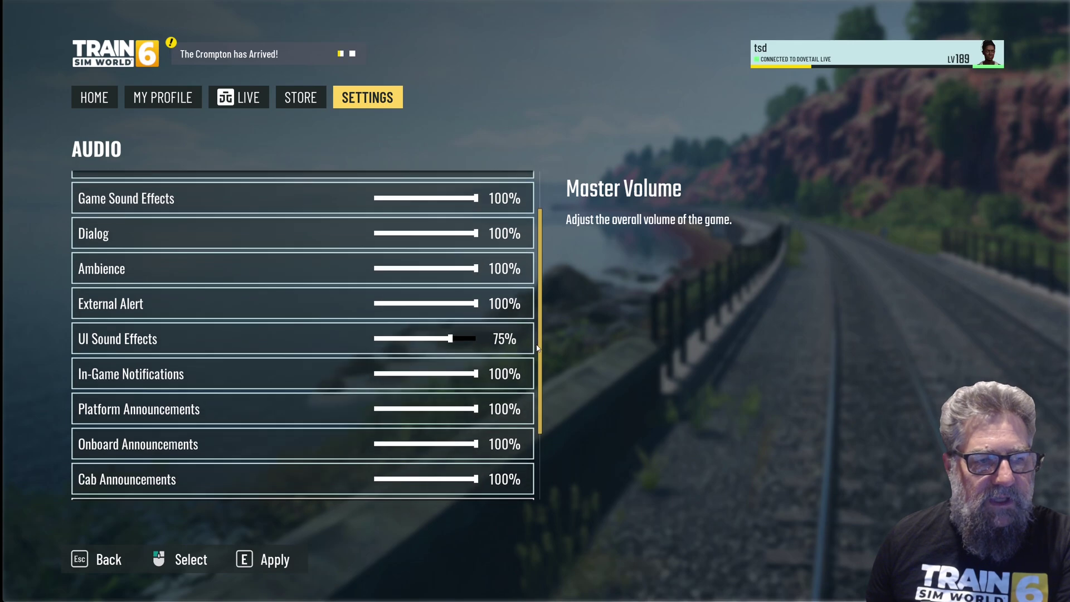
pyautogui.scroll(-2, 538, 349)
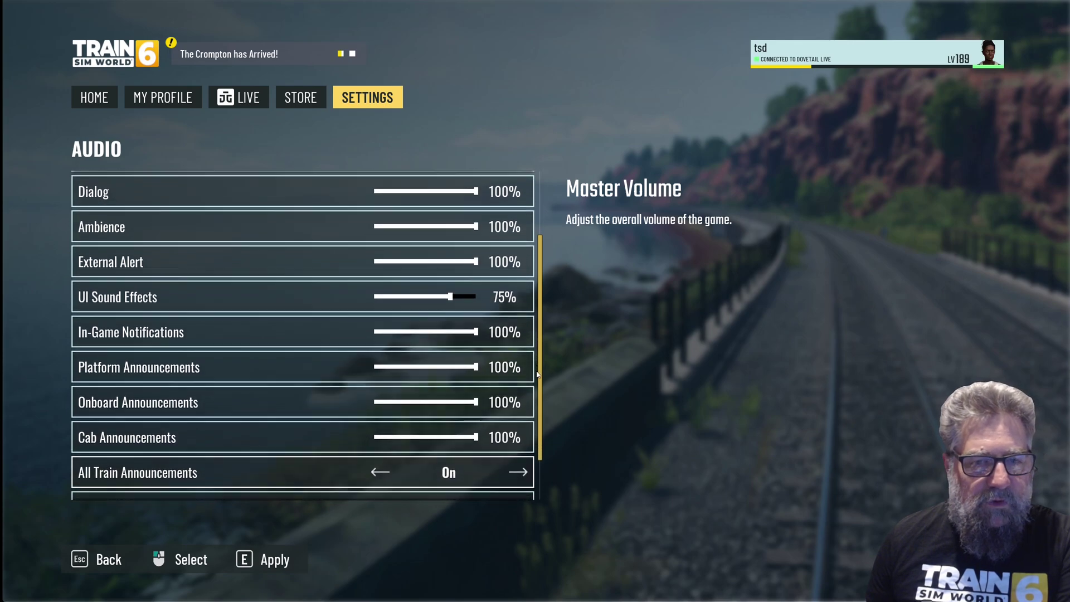
pyautogui.scroll(-1, 539, 396)
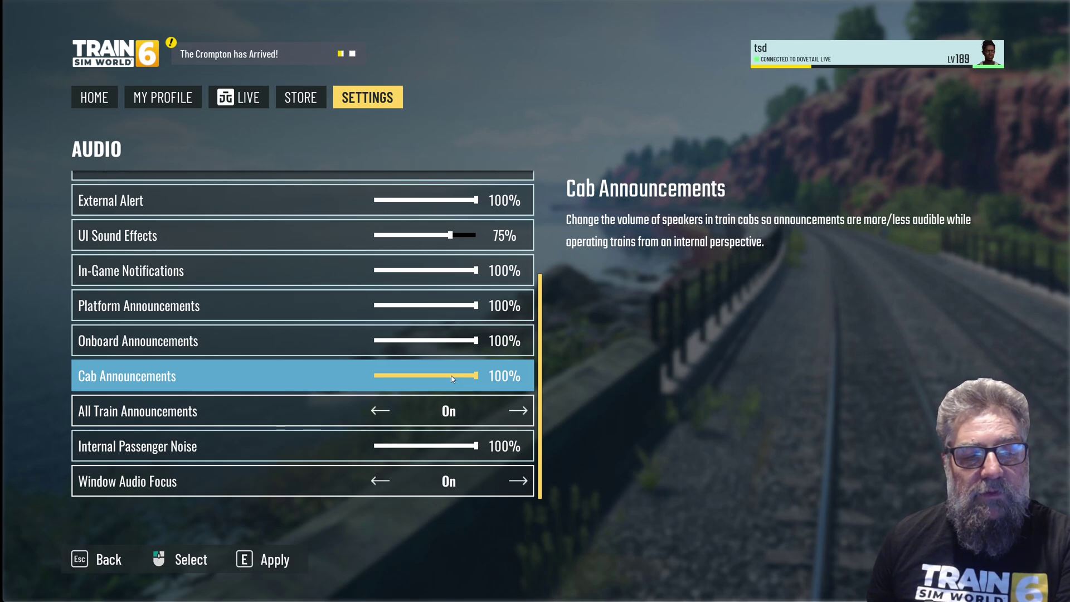
# Adjust Internal Passenger Noise volume, set Window Audio Focus Off, and apply the audio settings
pyautogui.click(518, 410)
pyautogui.click(518, 410)
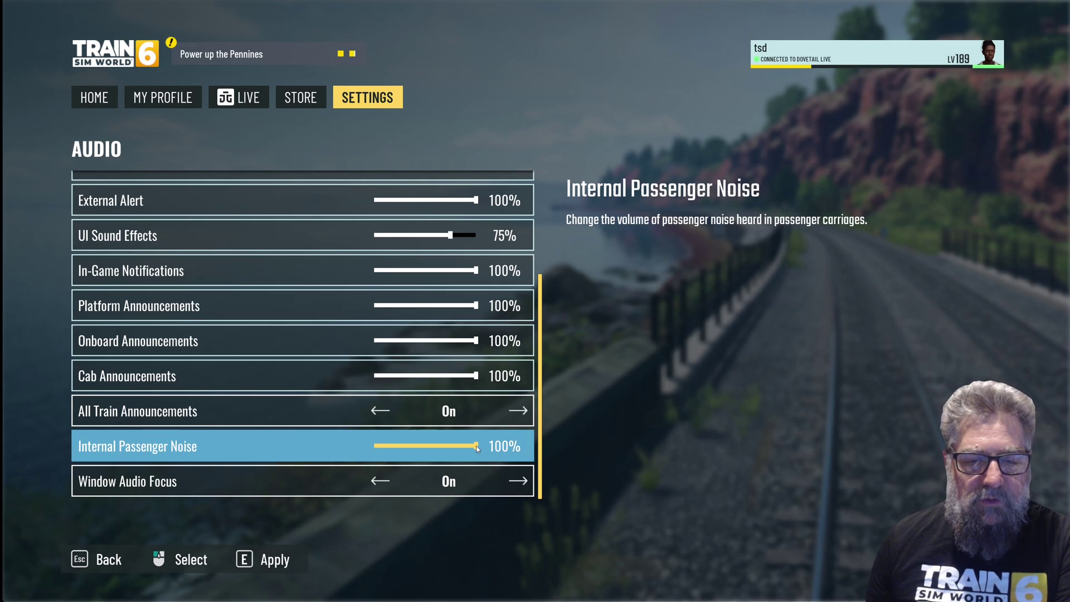
pyautogui.moveTo(477, 447)
pyautogui.mouseDown()
pyautogui.moveTo(362, 453)
pyautogui.moveTo(490, 451)
pyautogui.mouseUp()
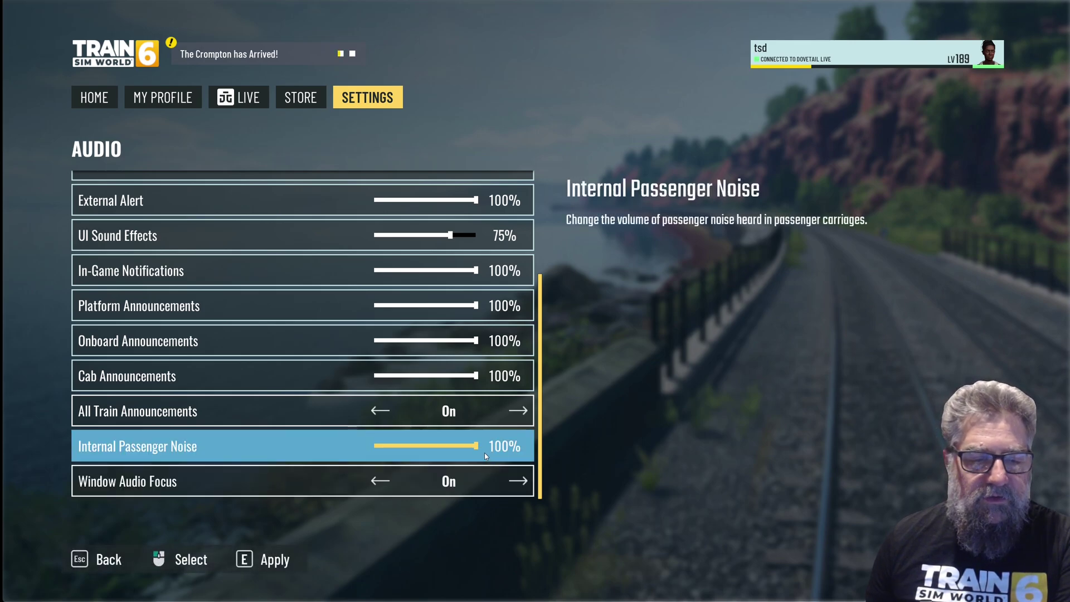
pyautogui.click(523, 480)
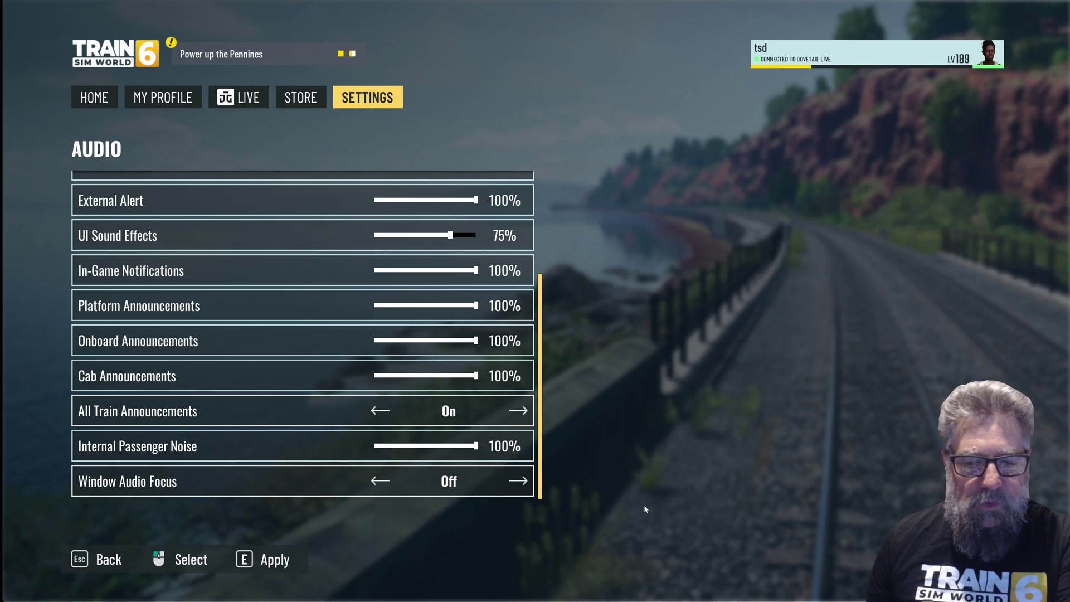
pyautogui.click(247, 559)
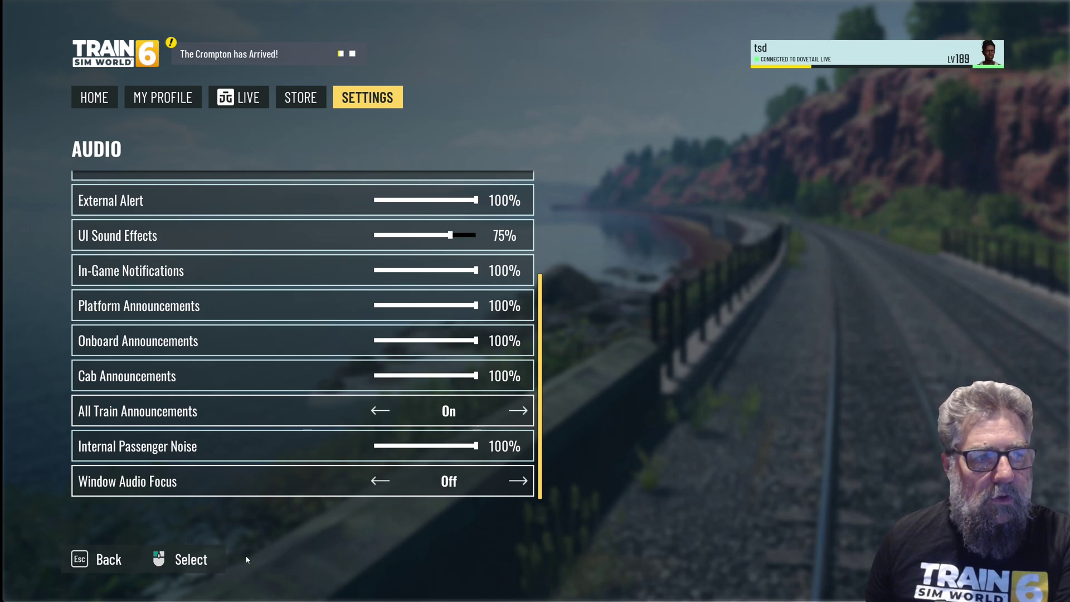
pyautogui.press('Escape')
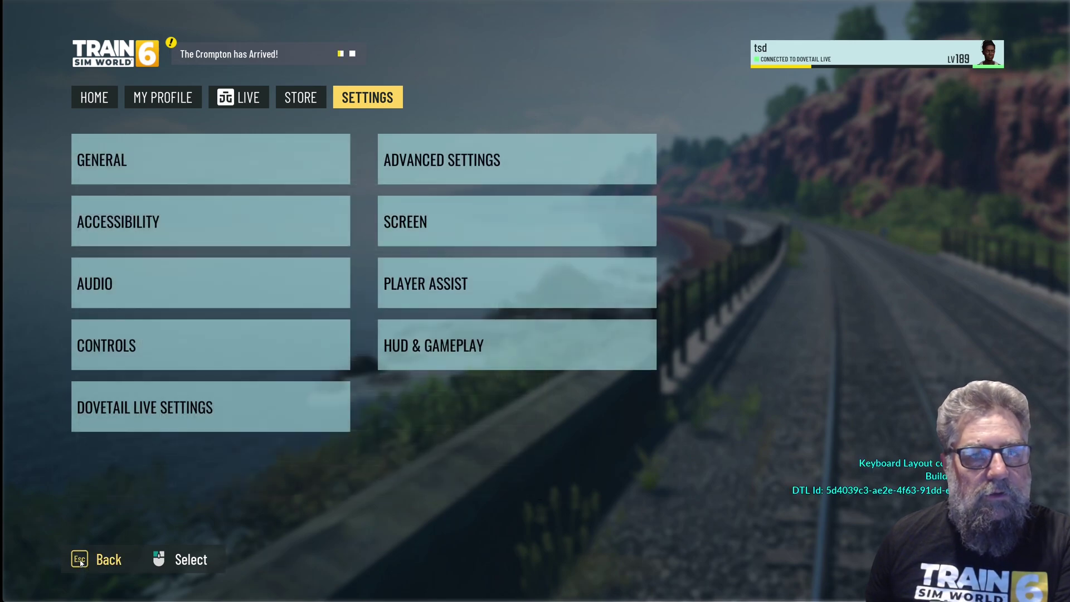
pyautogui.click(180, 363)
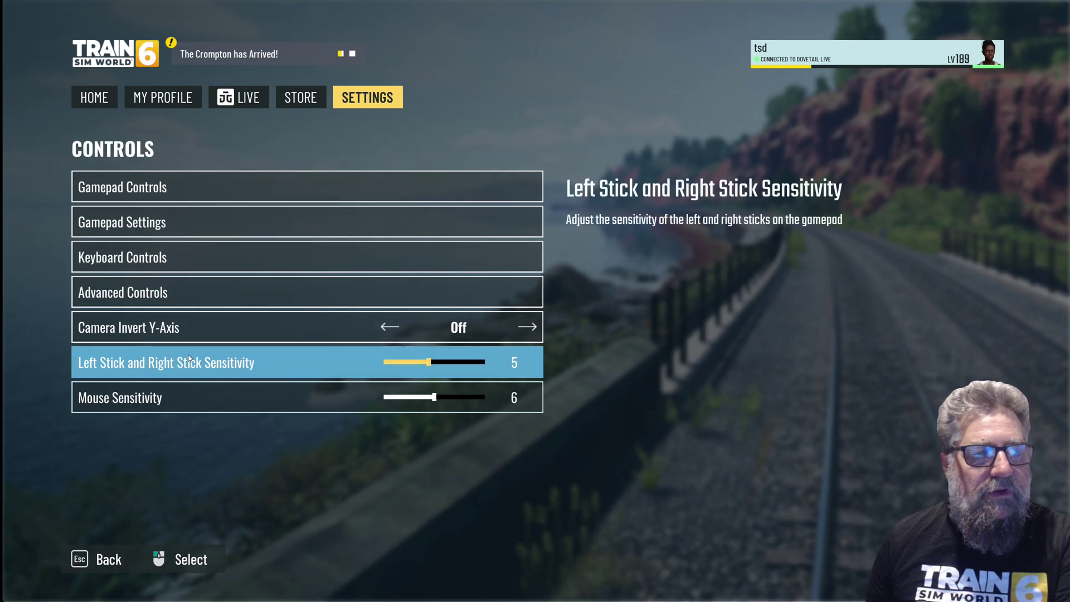
pyautogui.click(232, 308)
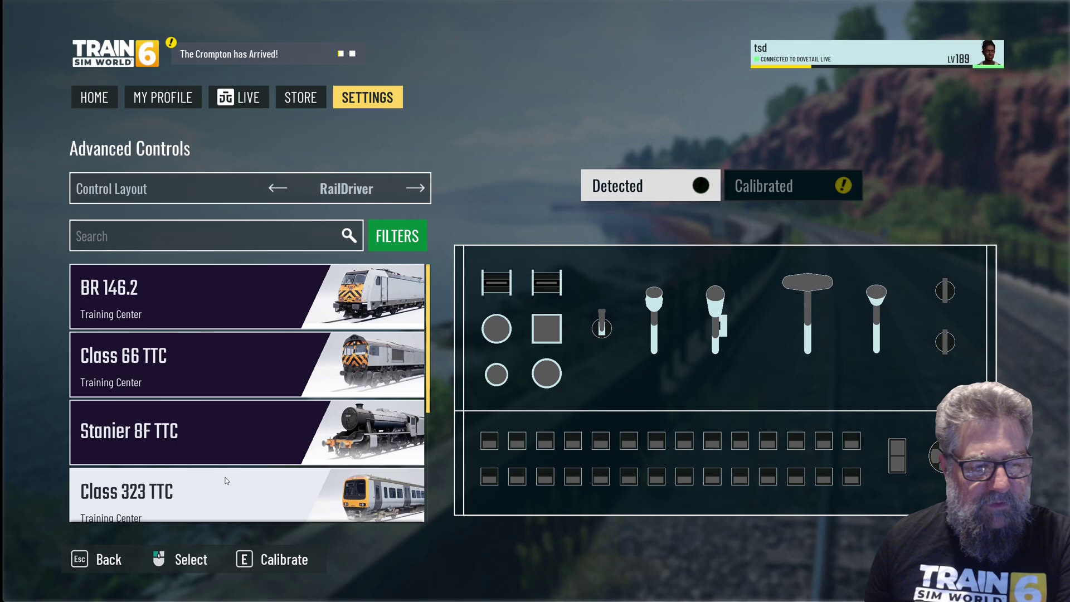
pyautogui.click(79, 562)
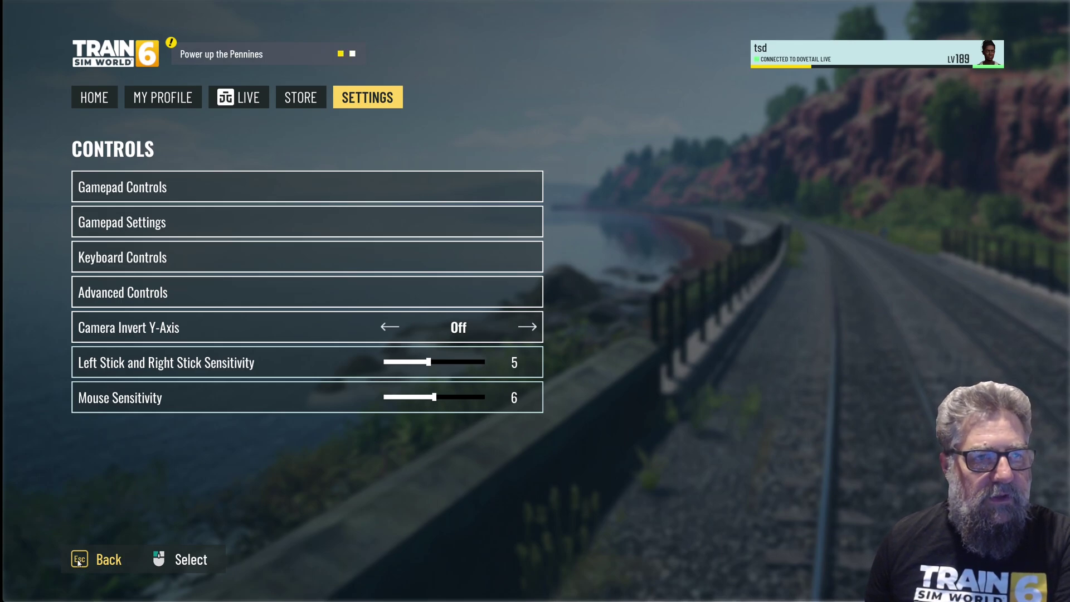
pyautogui.click(79, 561)
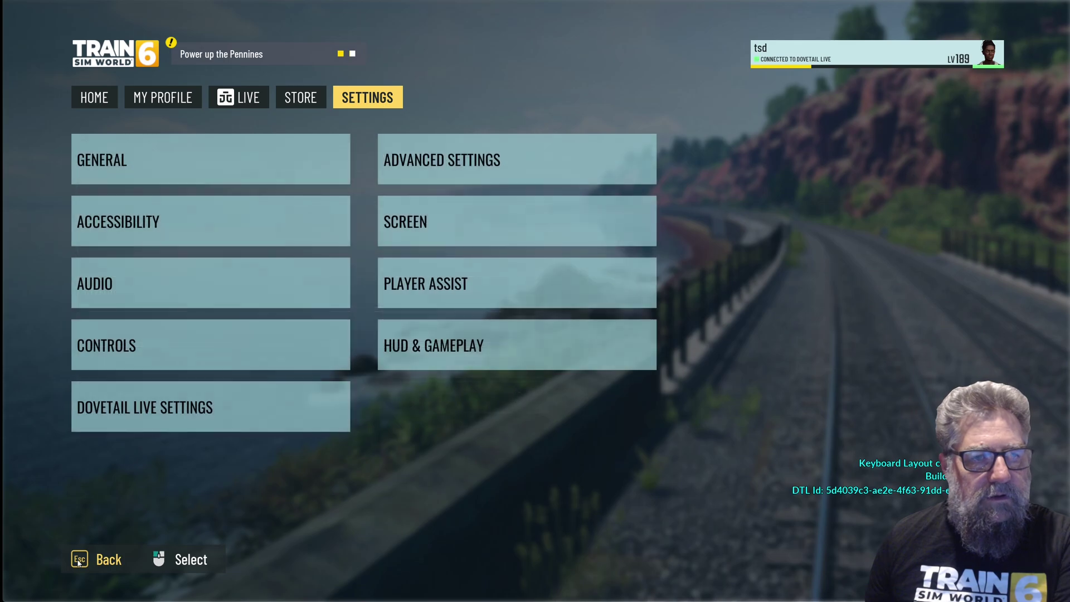
pyautogui.click(190, 419)
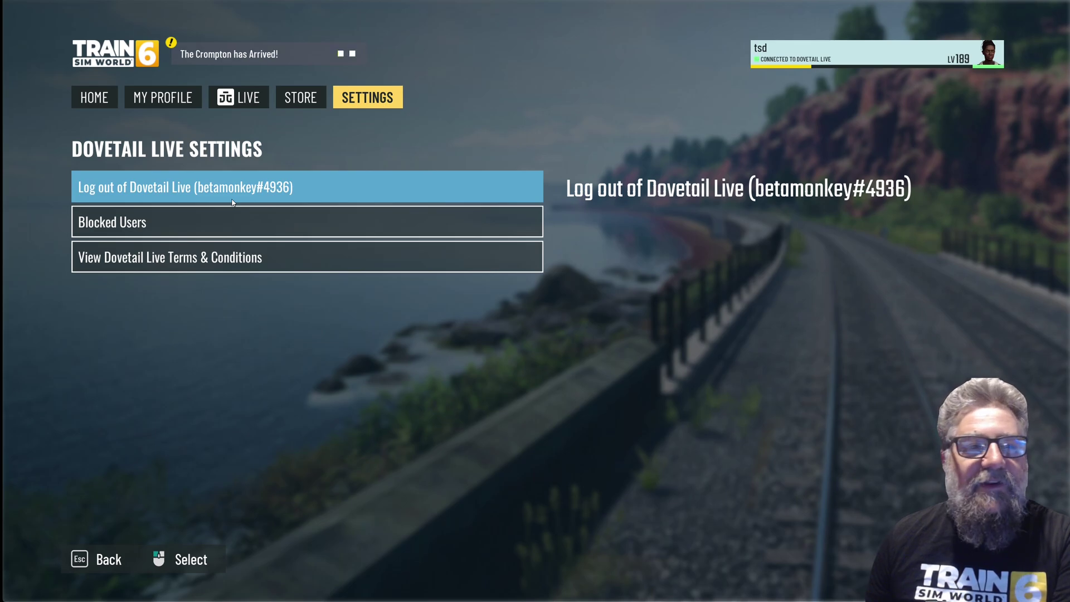
pyautogui.click(84, 562)
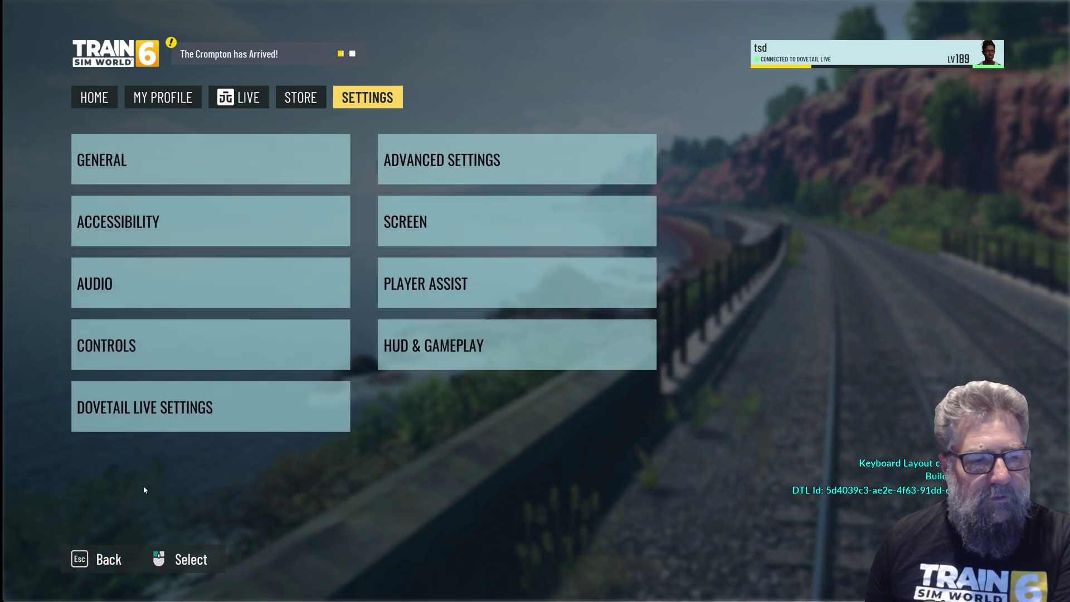
# In Advanced Settings, keep Shadow Quality at High and drag Max FPS down to 60
pyautogui.click(531, 169)
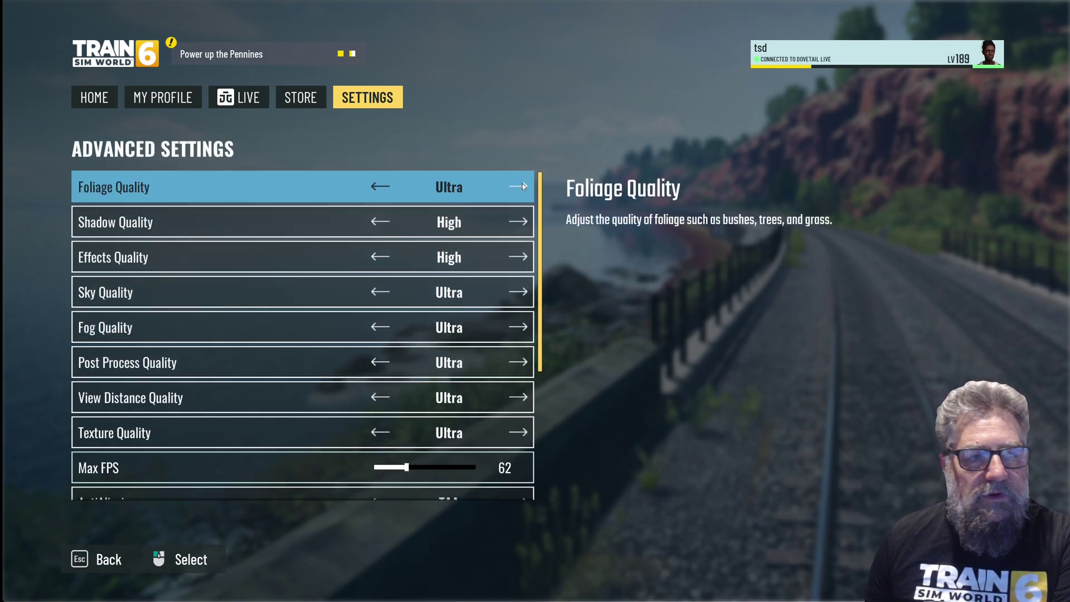
pyautogui.click(524, 223)
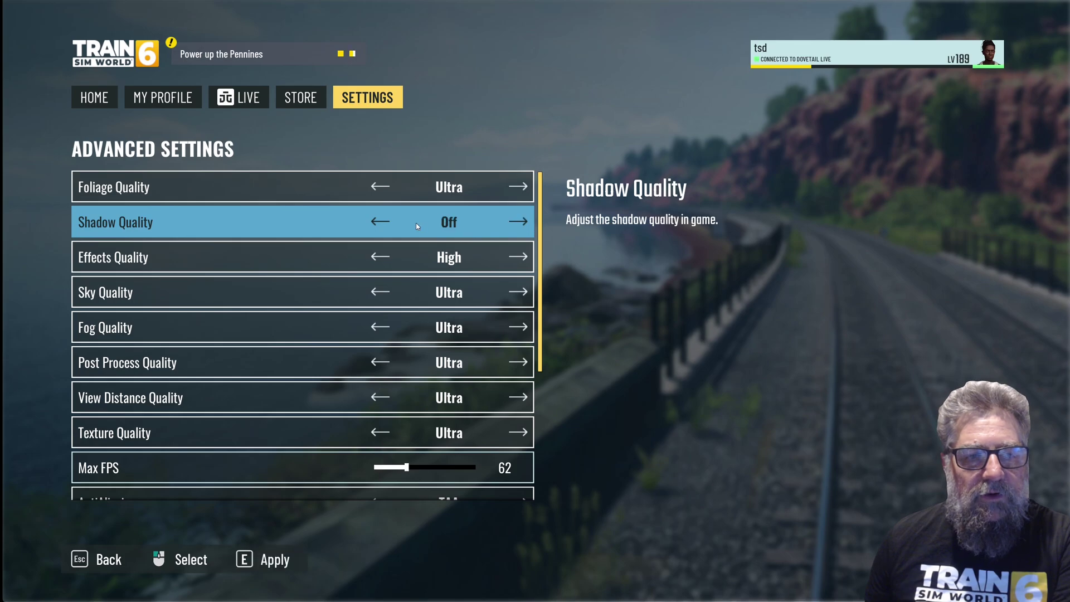
pyautogui.click(383, 223)
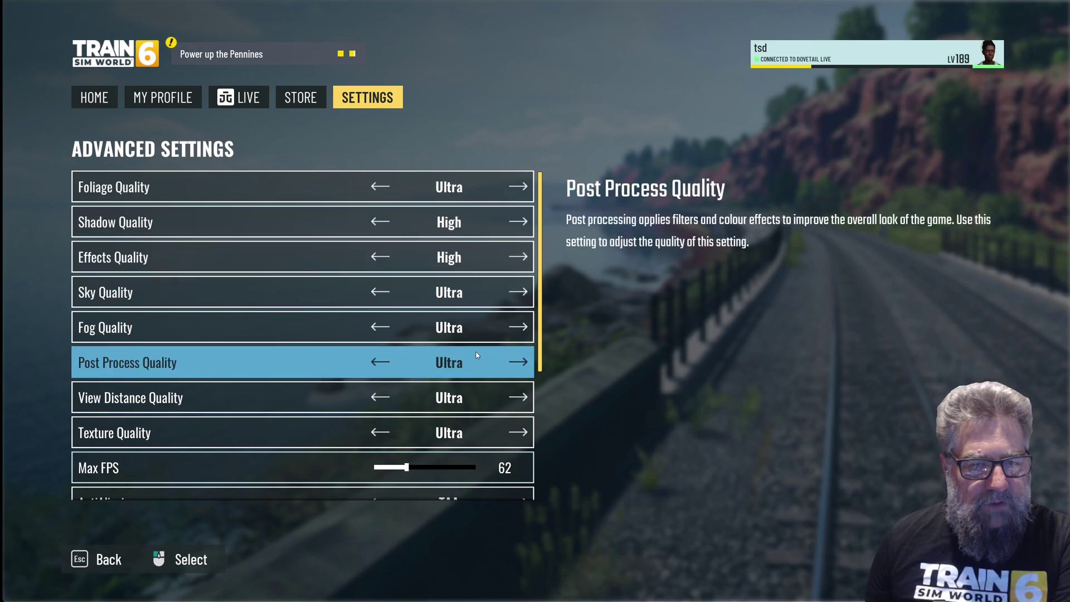
pyautogui.scroll(-2, 462, 351)
pyautogui.scroll(-1, 477, 355)
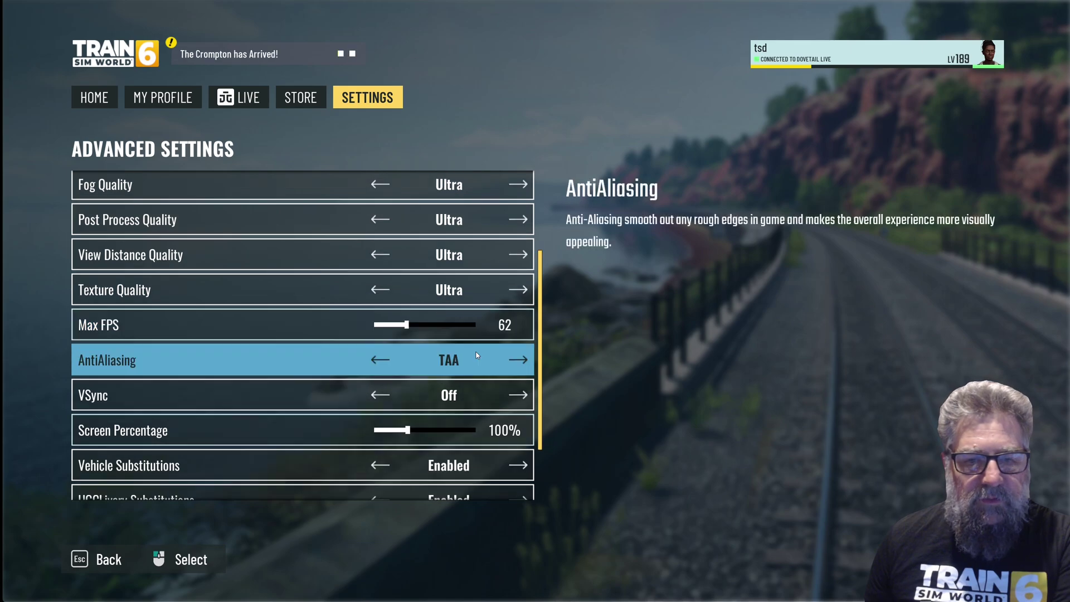
pyautogui.moveTo(409, 327); pyautogui.dragTo(405, 326)
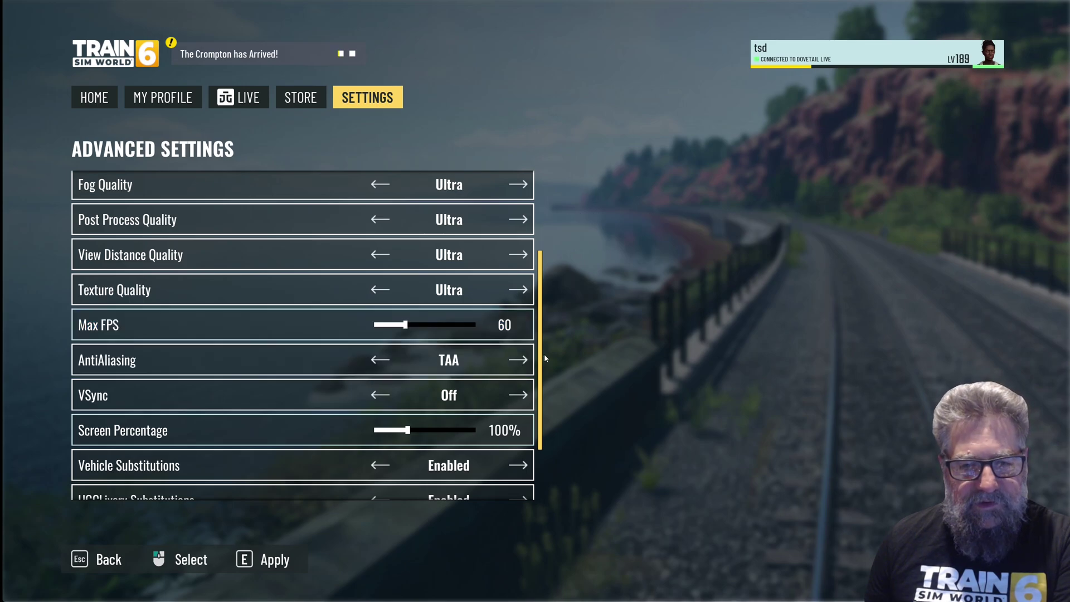
# Return AntiAliasing to TAA and drag Screen Percentage up to 150%
pyautogui.scroll(-3, 539, 360)
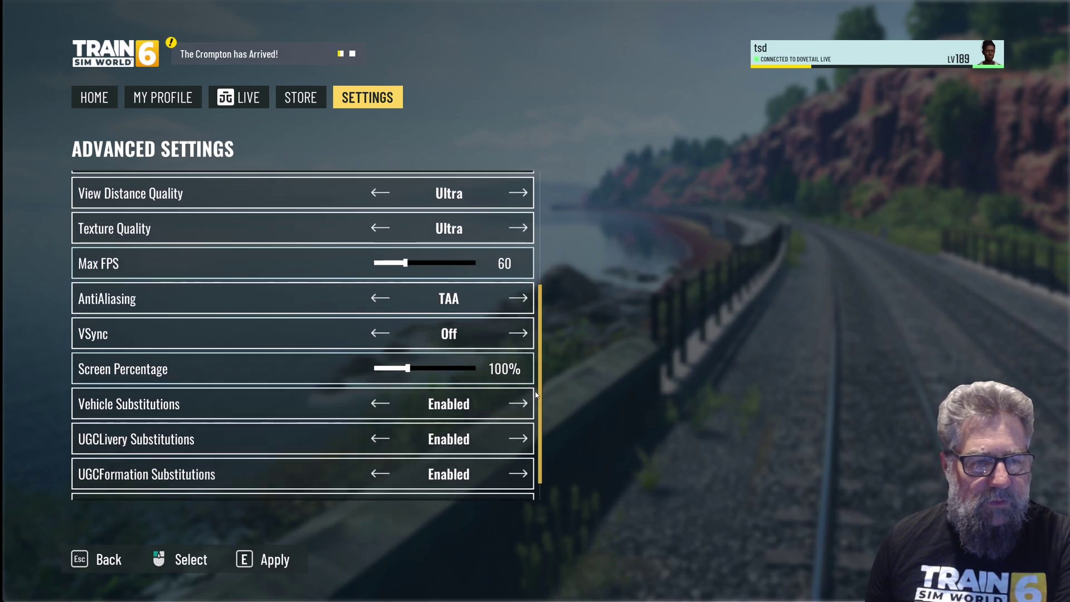
pyautogui.click(519, 274)
pyautogui.click(520, 275)
pyautogui.click(519, 276)
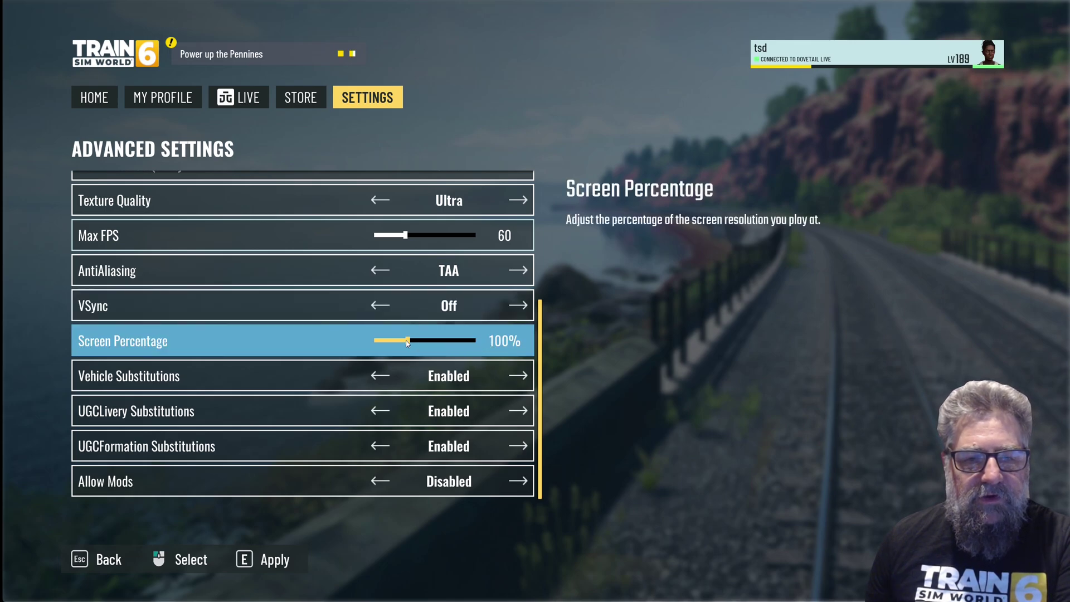
pyautogui.moveTo(408, 341); pyautogui.dragTo(443, 346)
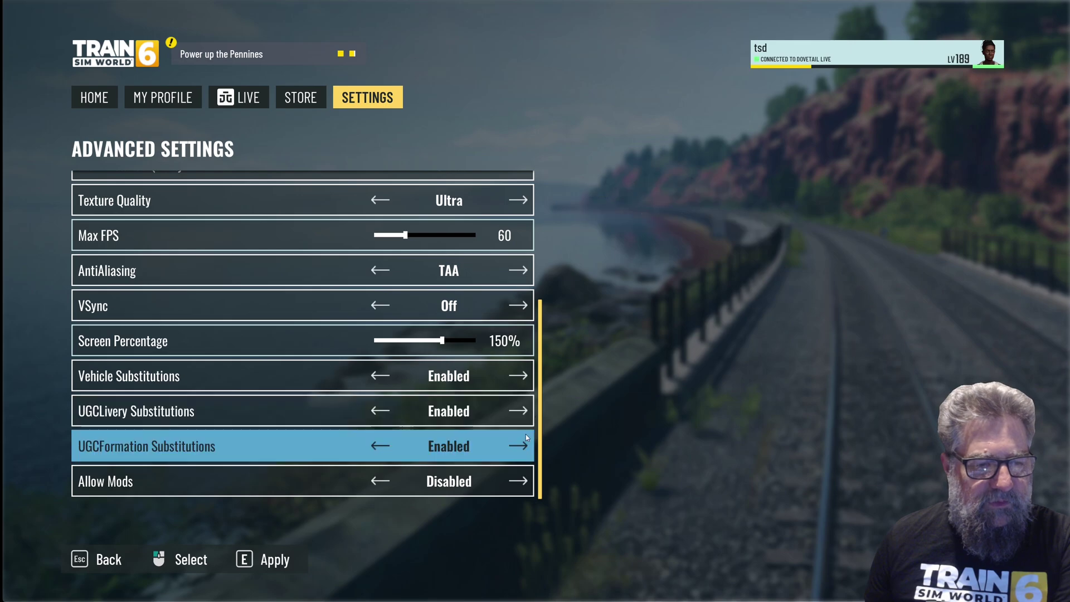
# Set Allow Mods to Enabled and apply the advanced graphics settings
pyautogui.click(519, 481)
pyautogui.click(518, 481)
pyautogui.click(519, 481)
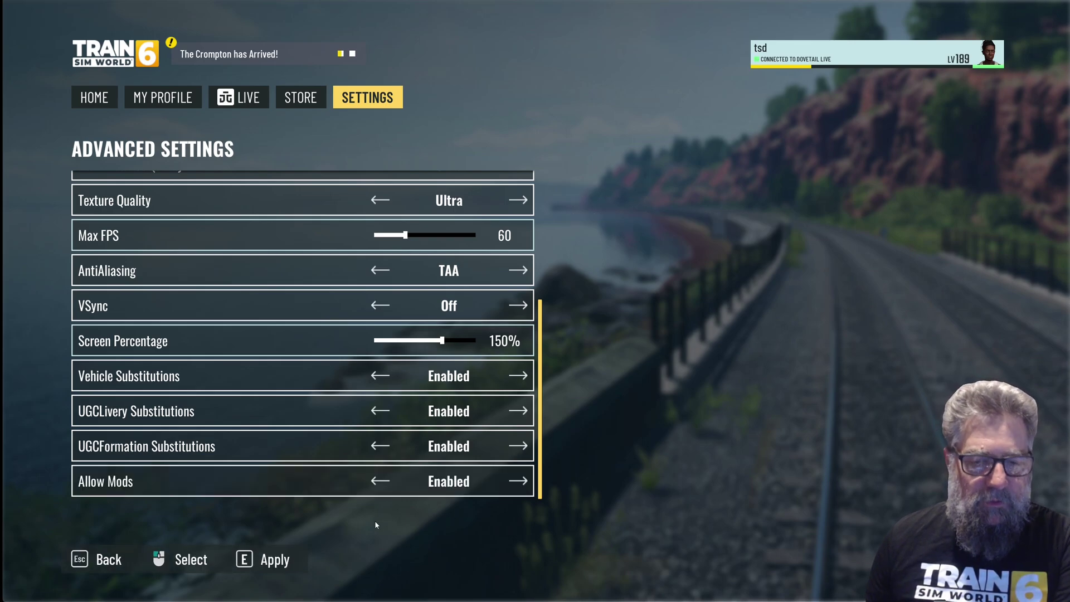
pyautogui.click(244, 561)
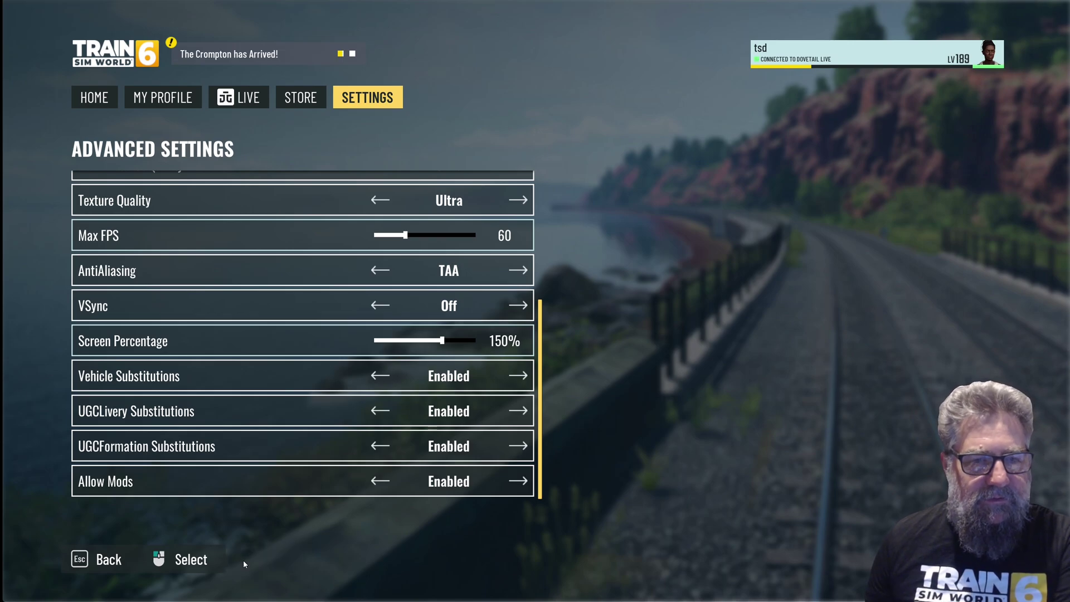
# Review the Screen page (2560x1440, Windowed, Ultra preset) and return to the settings categories
pyautogui.click(84, 559)
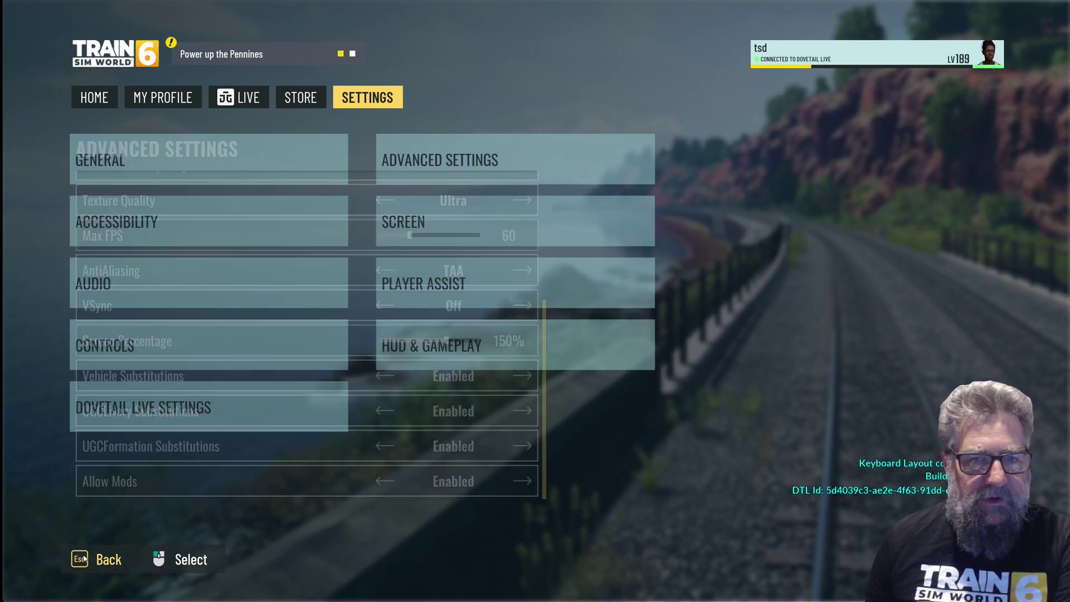
pyautogui.click(520, 165)
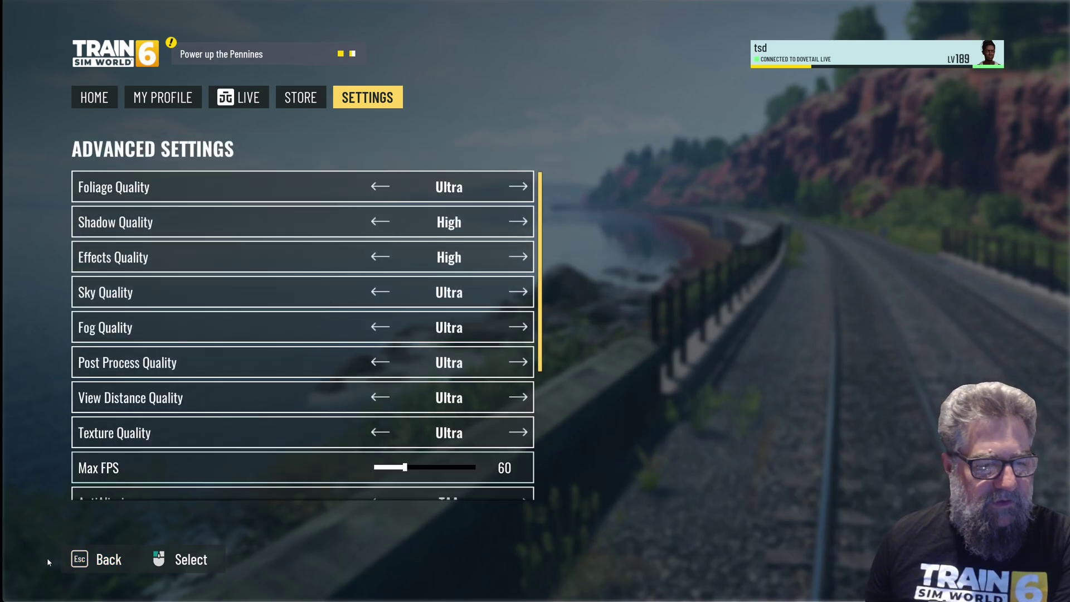
pyautogui.click(84, 558)
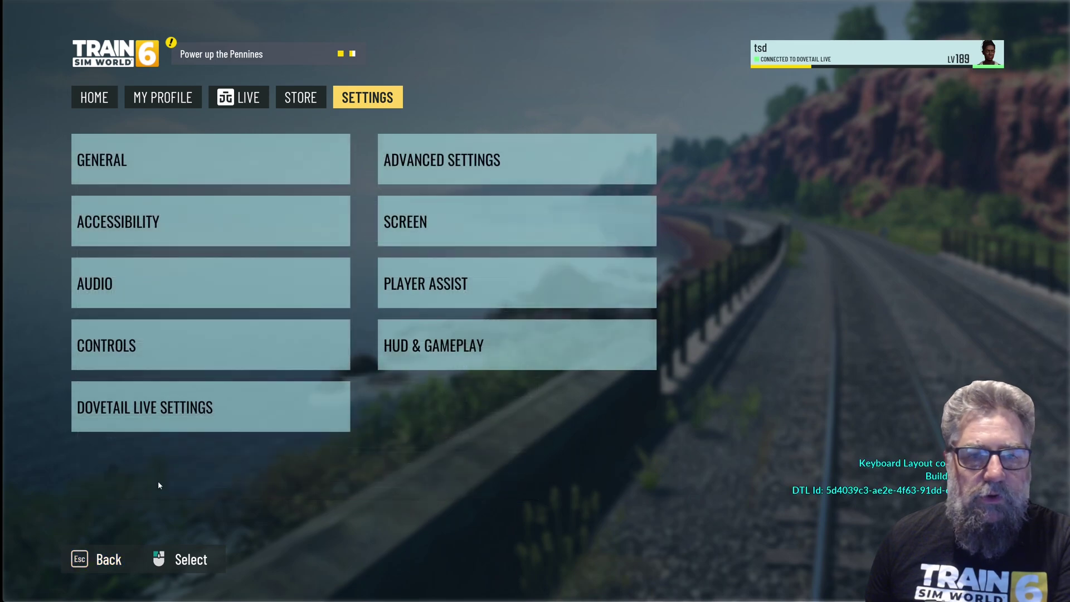
pyautogui.click(500, 228)
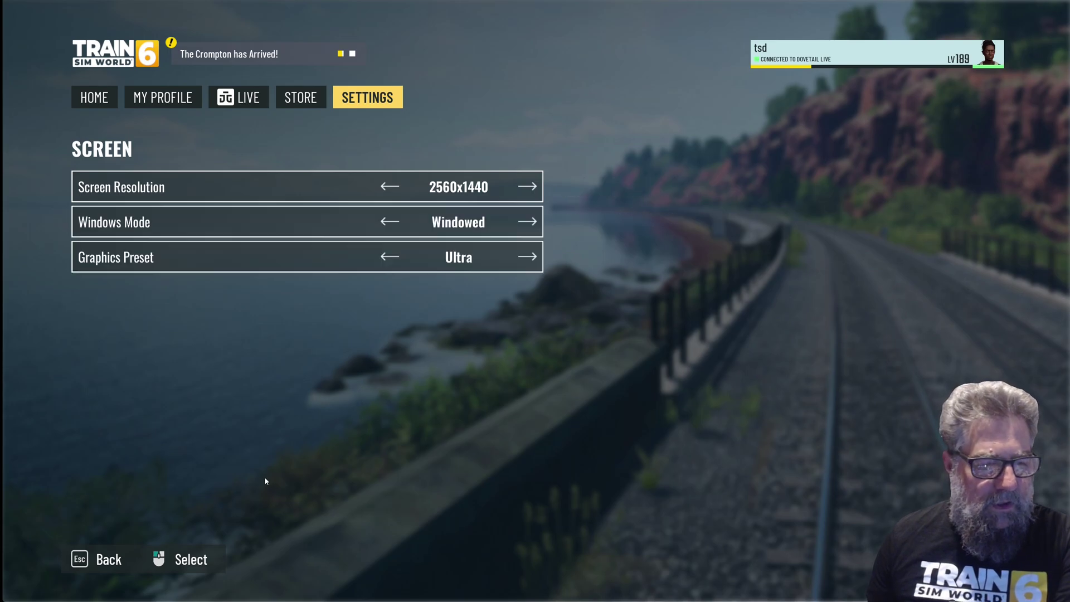
pyautogui.click(86, 562)
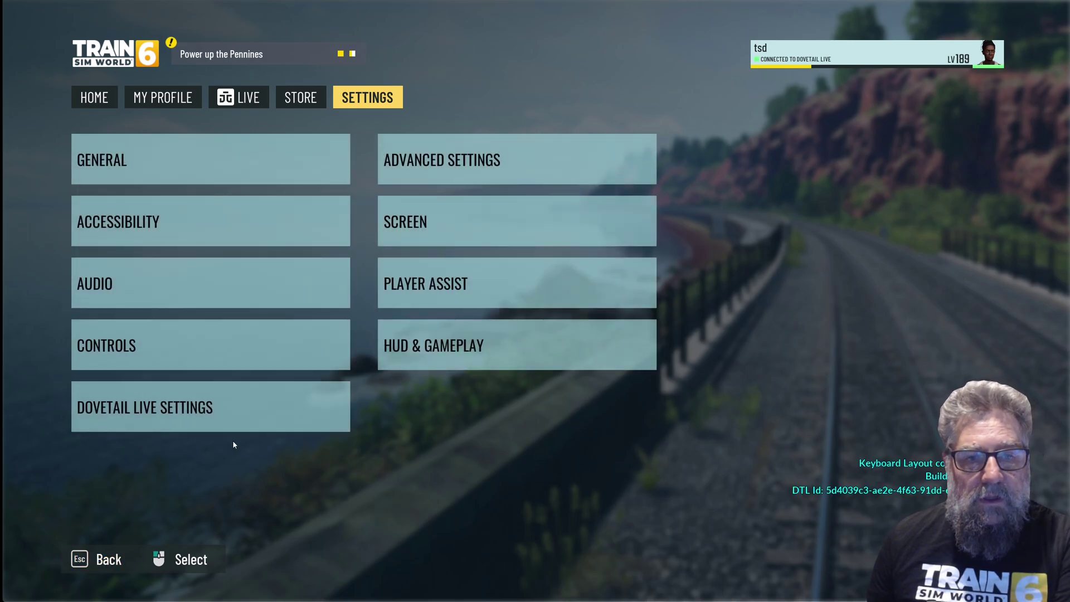
# Set Player Assist Notifications to On, apply, and go back to the settings categories
pyautogui.click(444, 286)
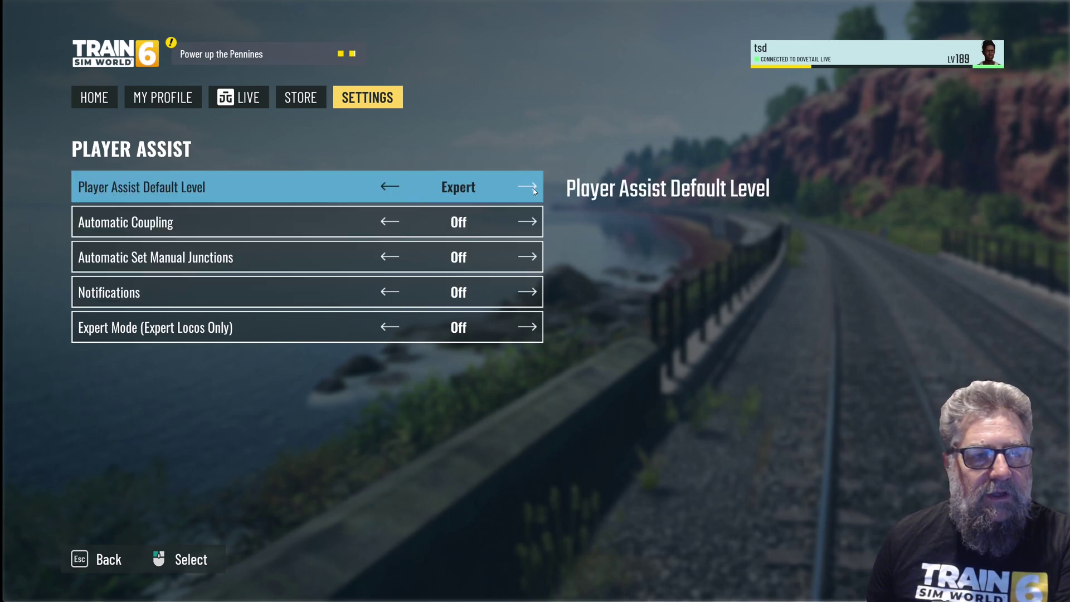
pyautogui.click(530, 293)
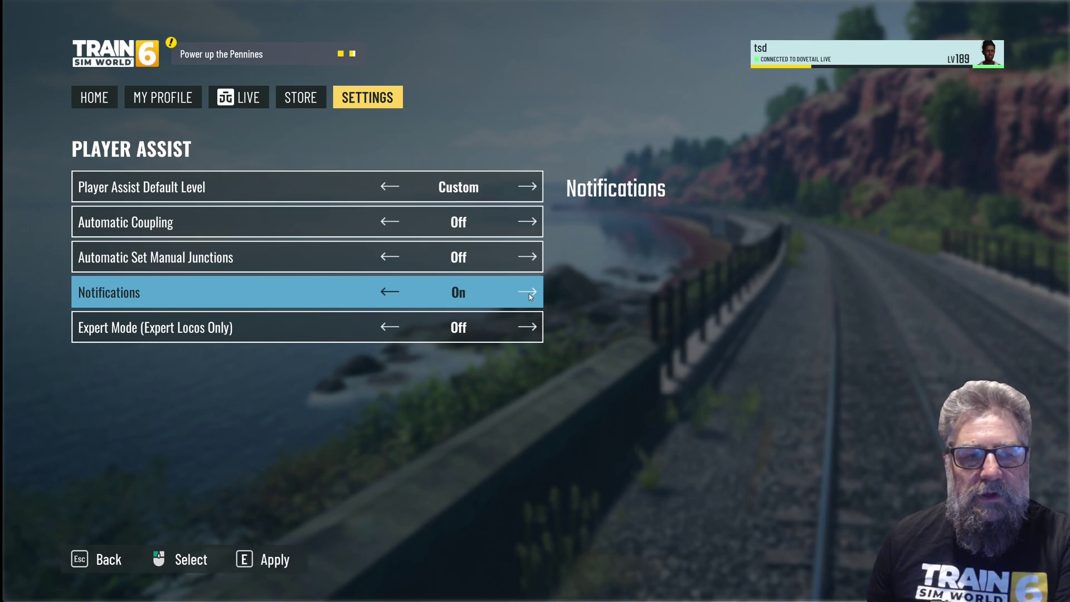
pyautogui.click(250, 561)
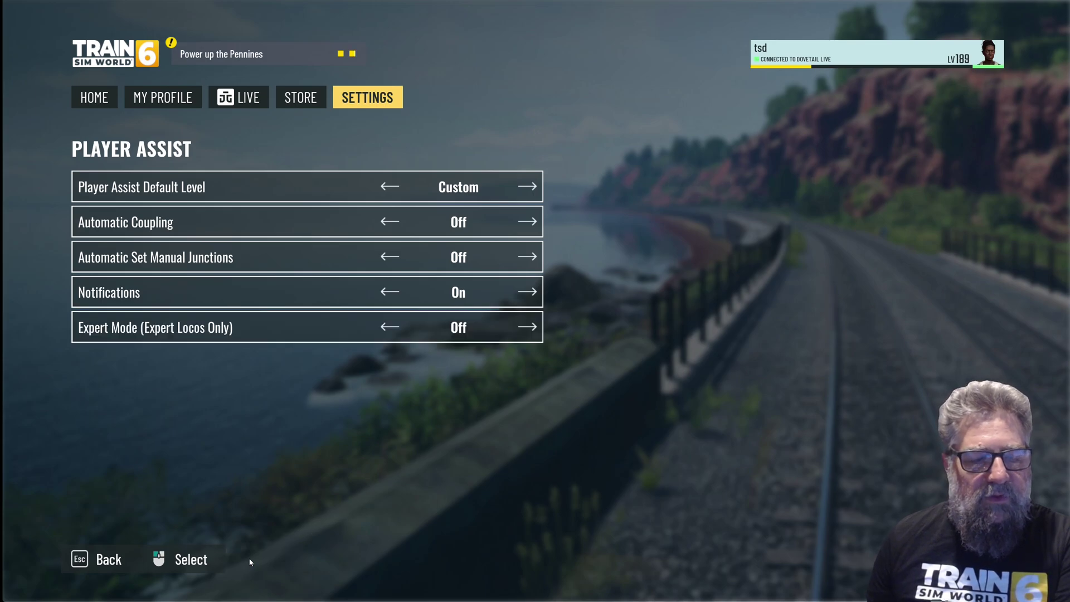
pyautogui.click(89, 559)
# On the HUD & Gameplay page, set Objective Marker, Stop Marker and Scenario Marker to Off
pyautogui.click(490, 345)
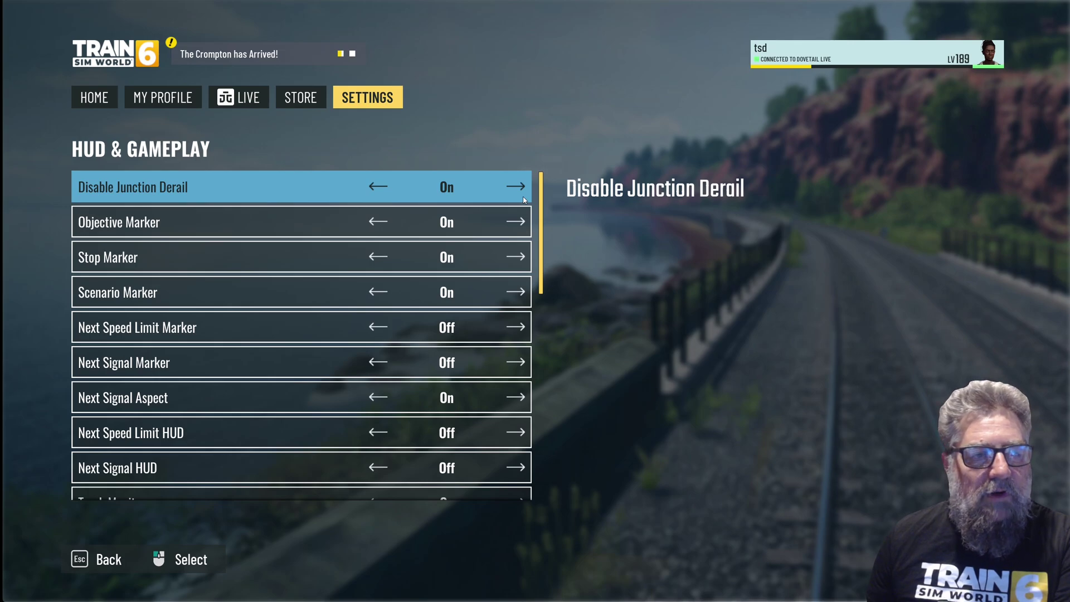
pyautogui.click(520, 224)
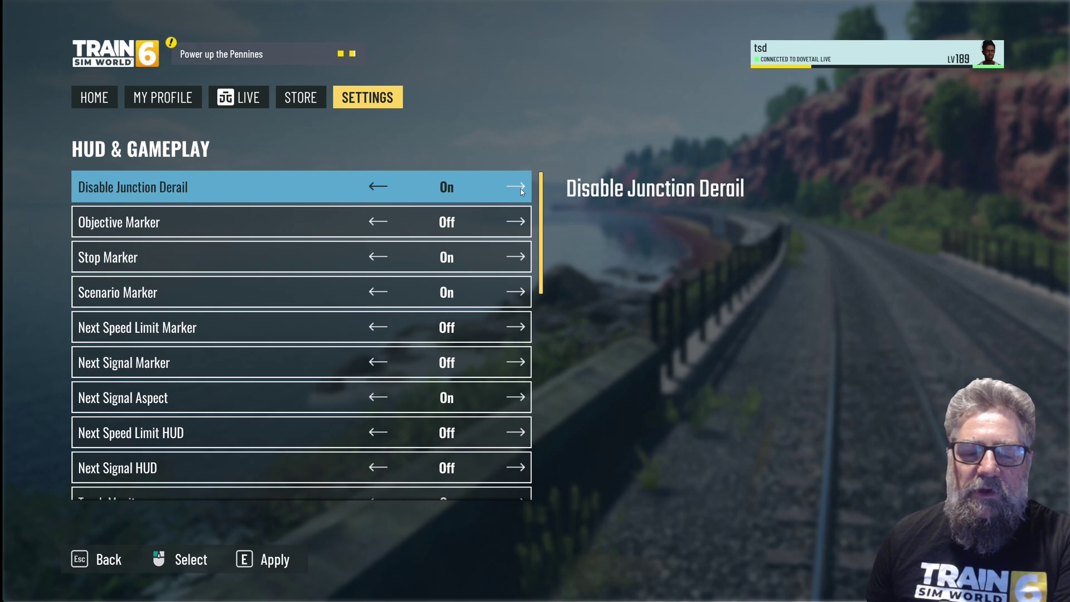
pyautogui.click(524, 255)
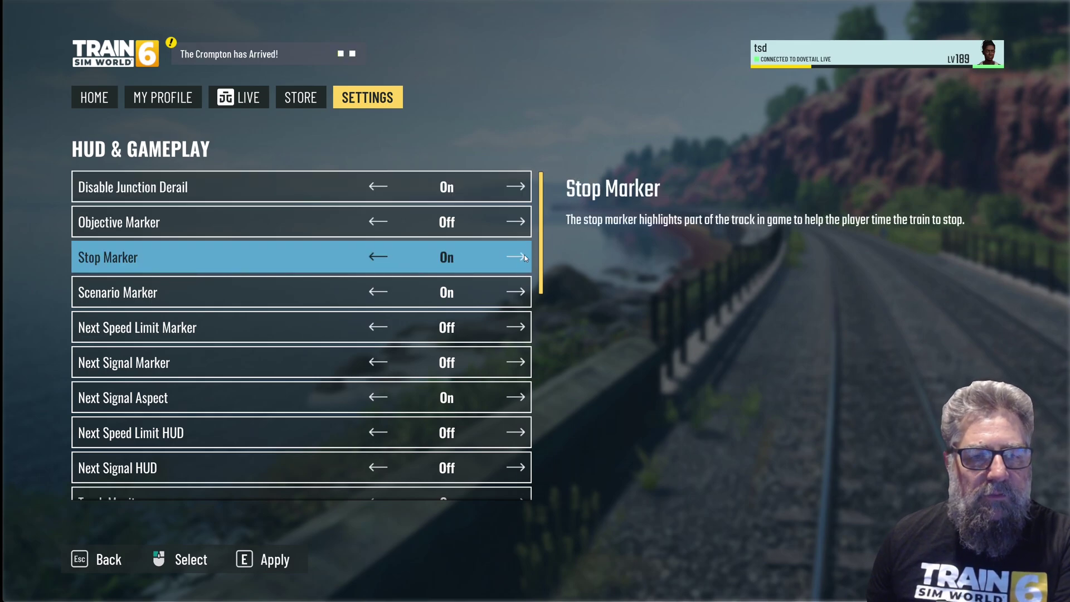
pyautogui.click(519, 288)
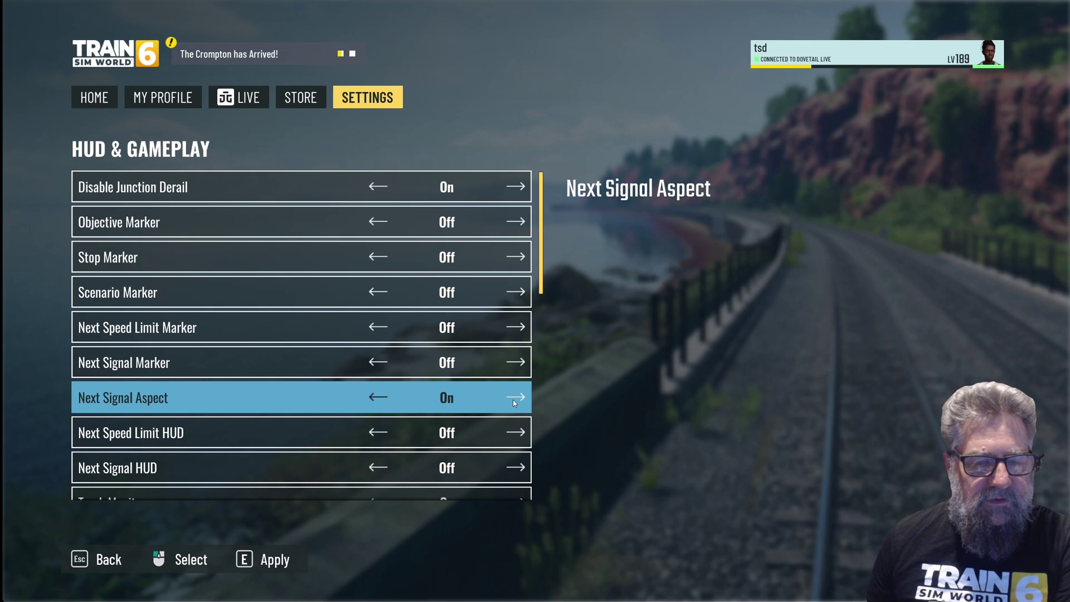
pyautogui.moveTo(544, 290); pyautogui.dragTo(535, 360)
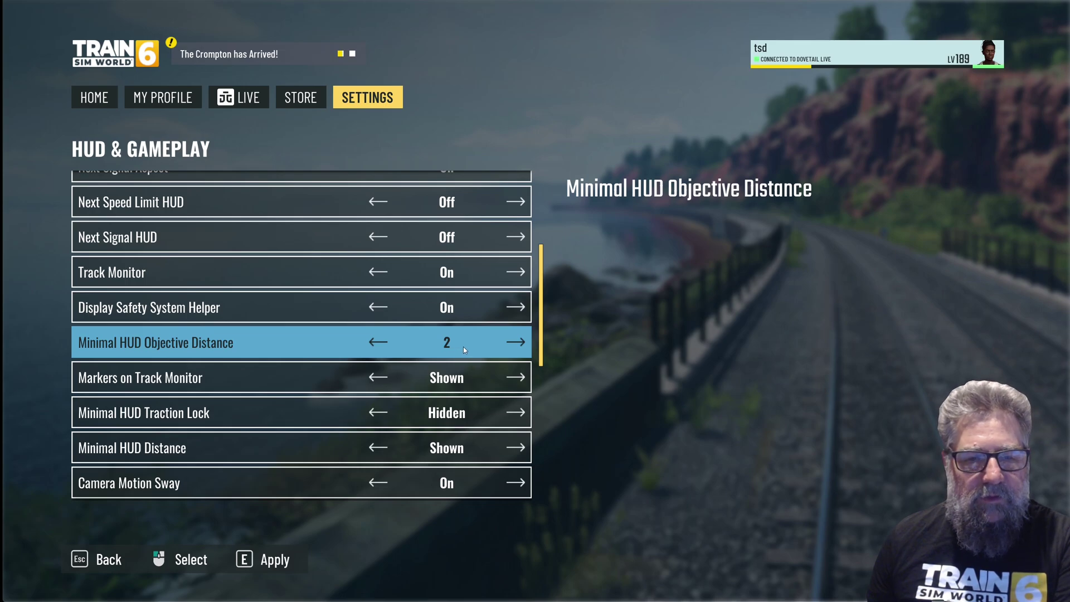
pyautogui.click(515, 343)
pyautogui.click(515, 342)
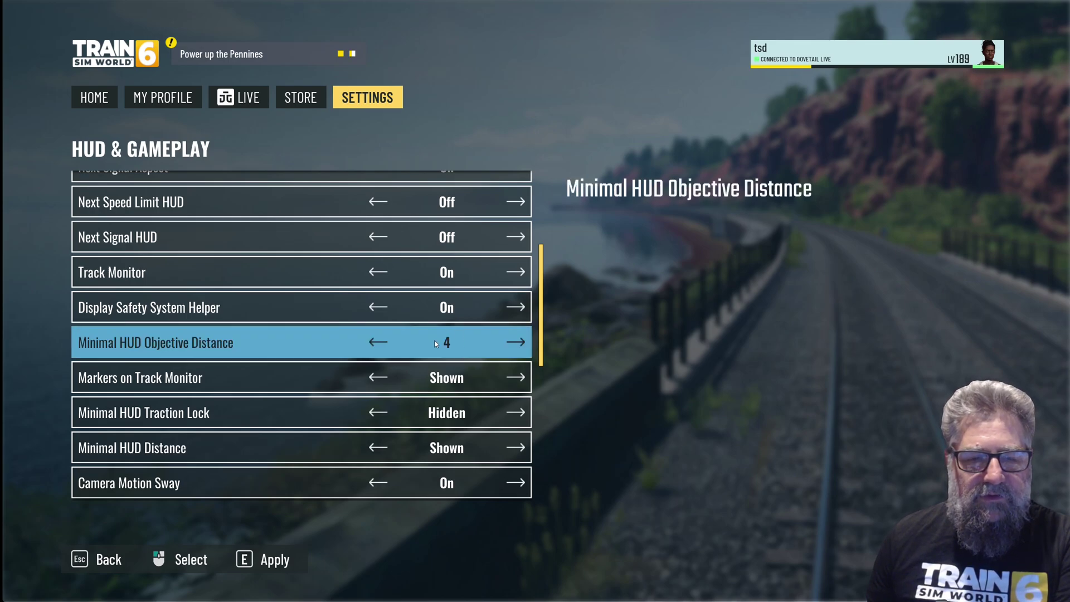
pyautogui.click(378, 342)
pyautogui.click(379, 342)
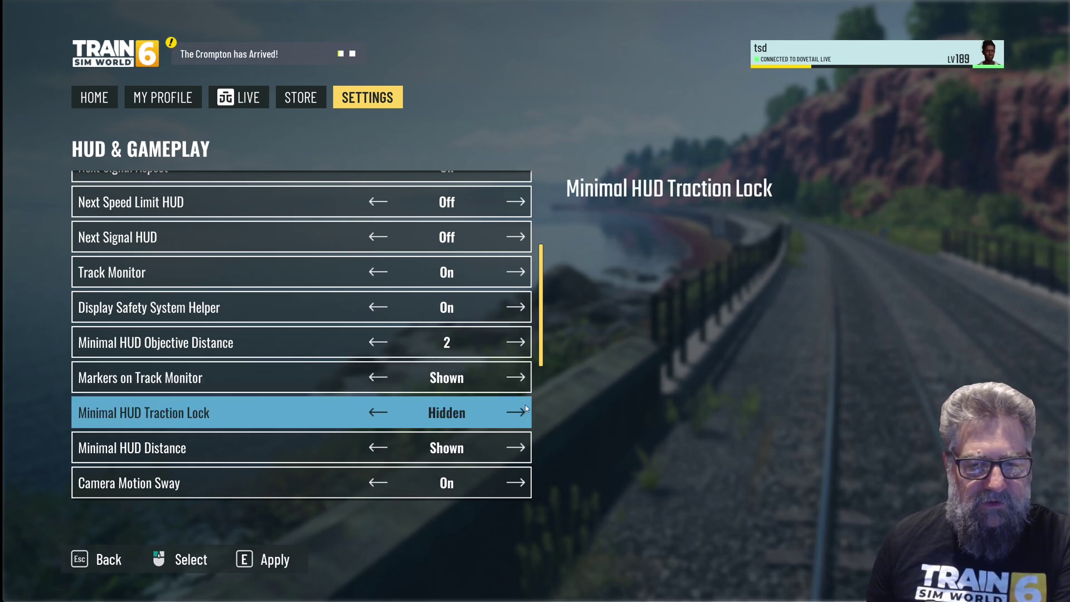
pyautogui.scroll(-3, 541, 389)
pyautogui.moveTo(540, 389); pyautogui.dragTo(540, 418)
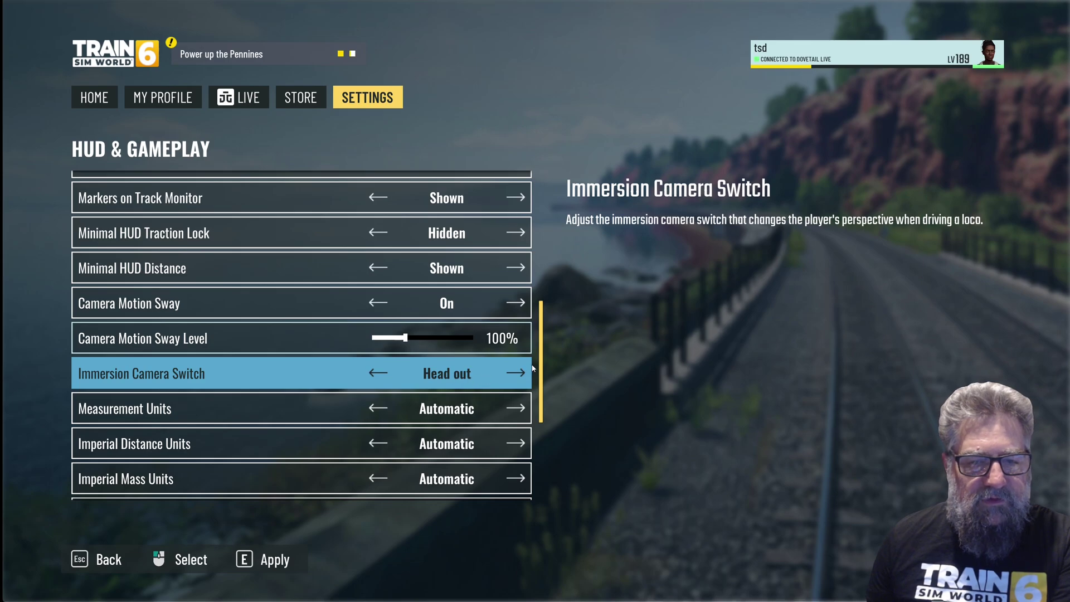
# Cycle Steam Firing Mode through Manual and Assisted, leaving it on Automatic
pyautogui.moveTo(540, 369); pyautogui.dragTo(539, 448)
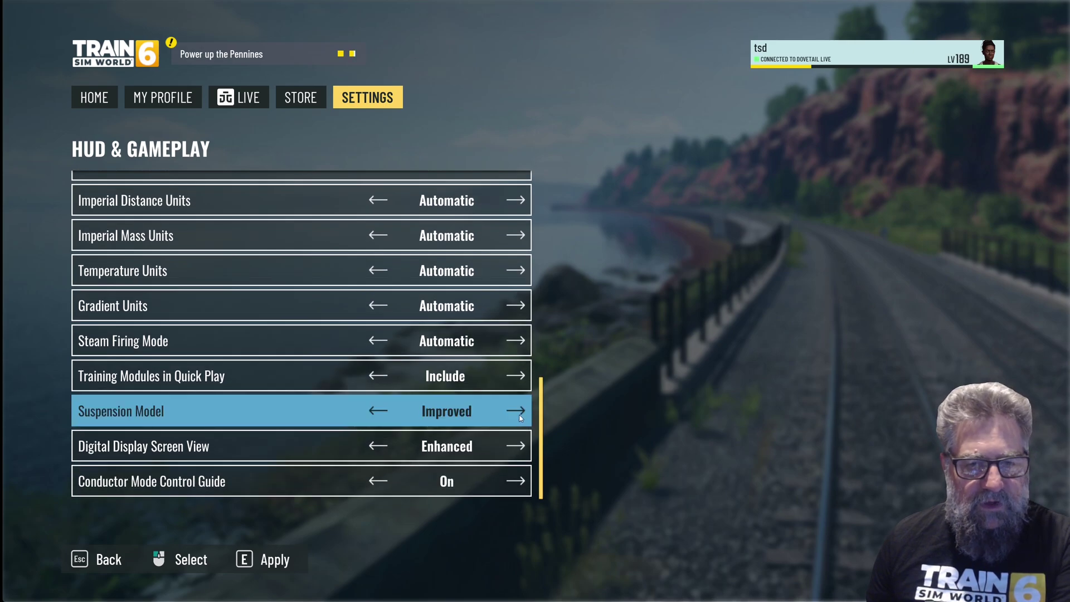
pyautogui.click(522, 345)
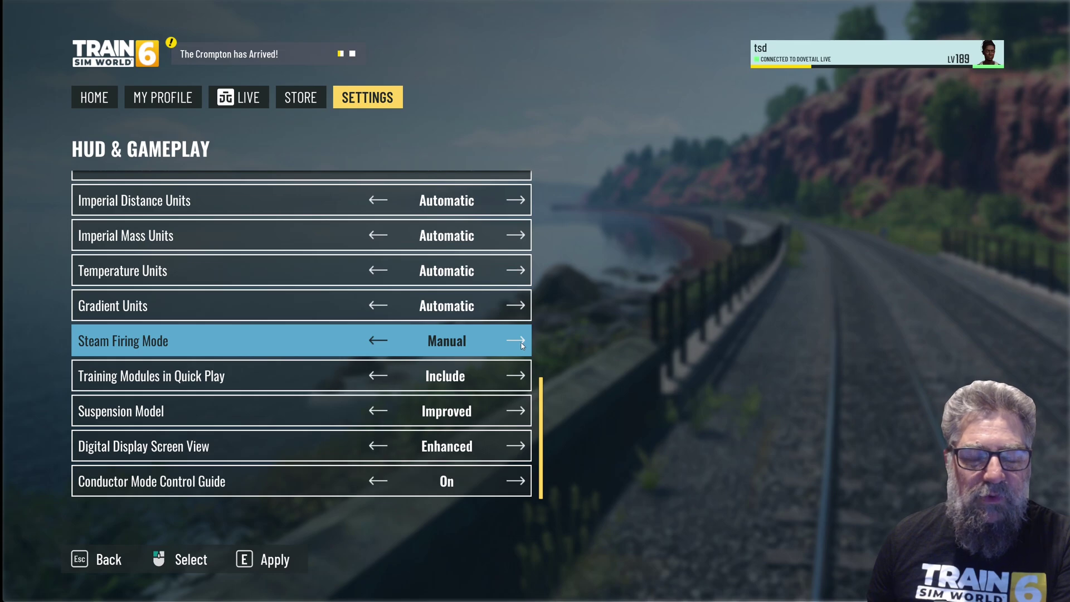
pyautogui.click(522, 345)
pyautogui.click(522, 345)
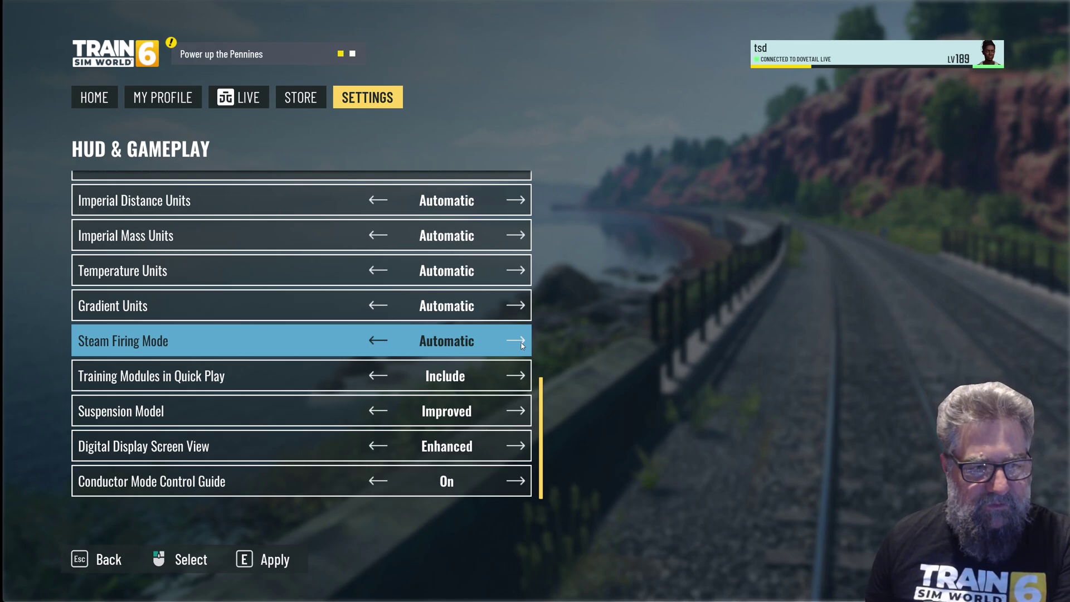
# Exclude Training Modules from Quick Play, keep Suspension Model Improved, set Digital Display to Classic, and apply
pyautogui.click(521, 374)
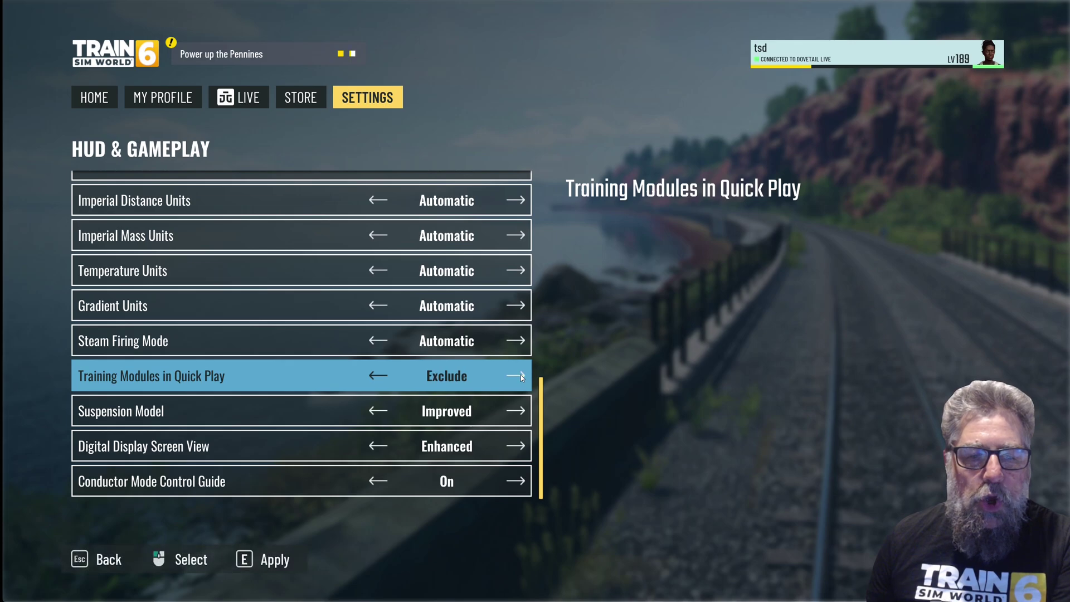
pyautogui.click(516, 409)
pyautogui.click(516, 409)
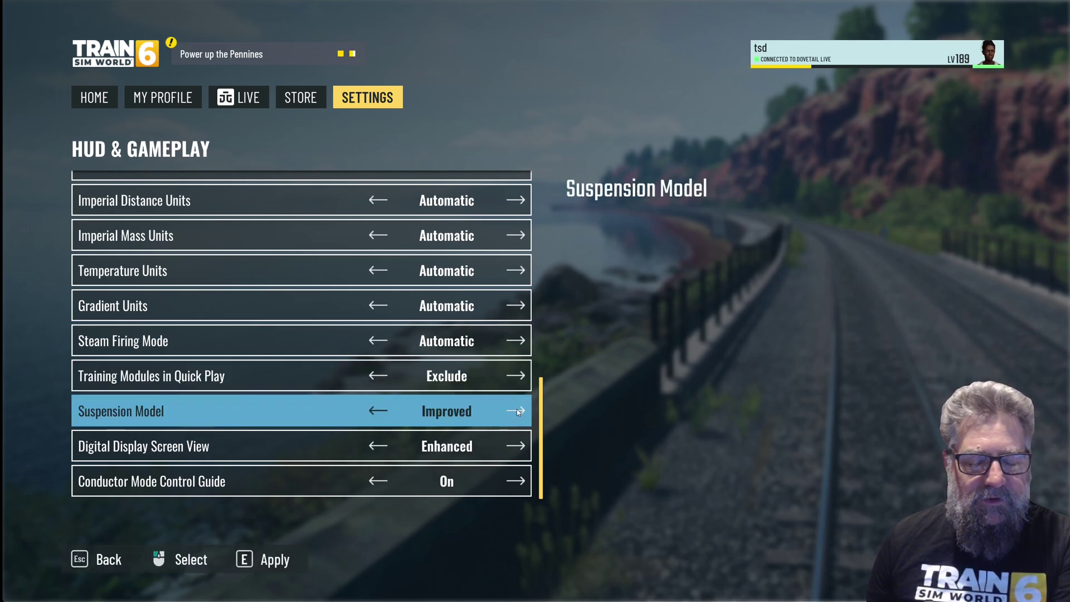
pyautogui.click(520, 448)
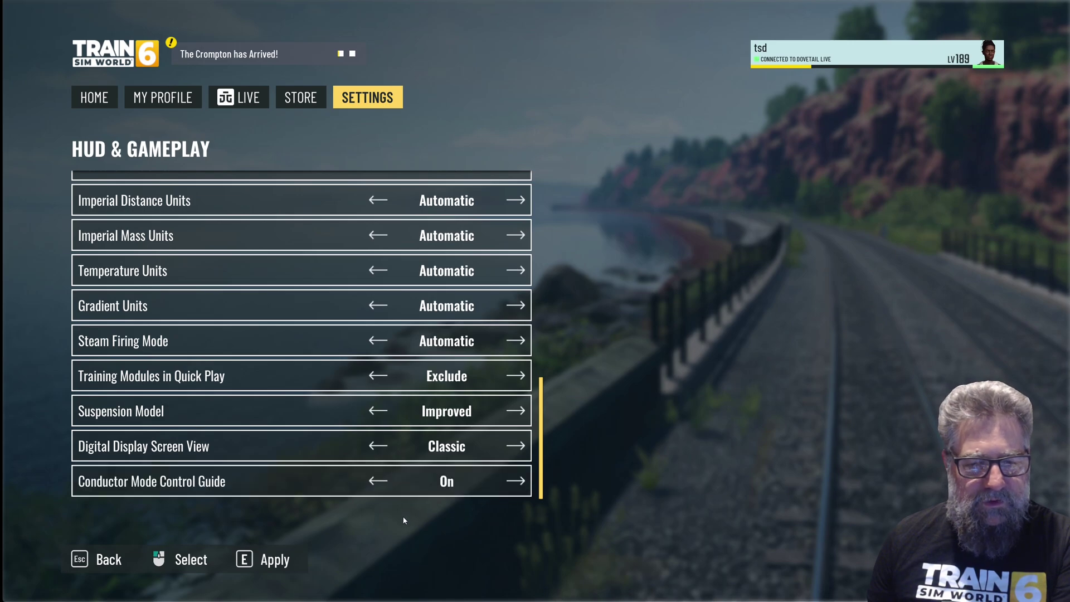
pyautogui.click(249, 560)
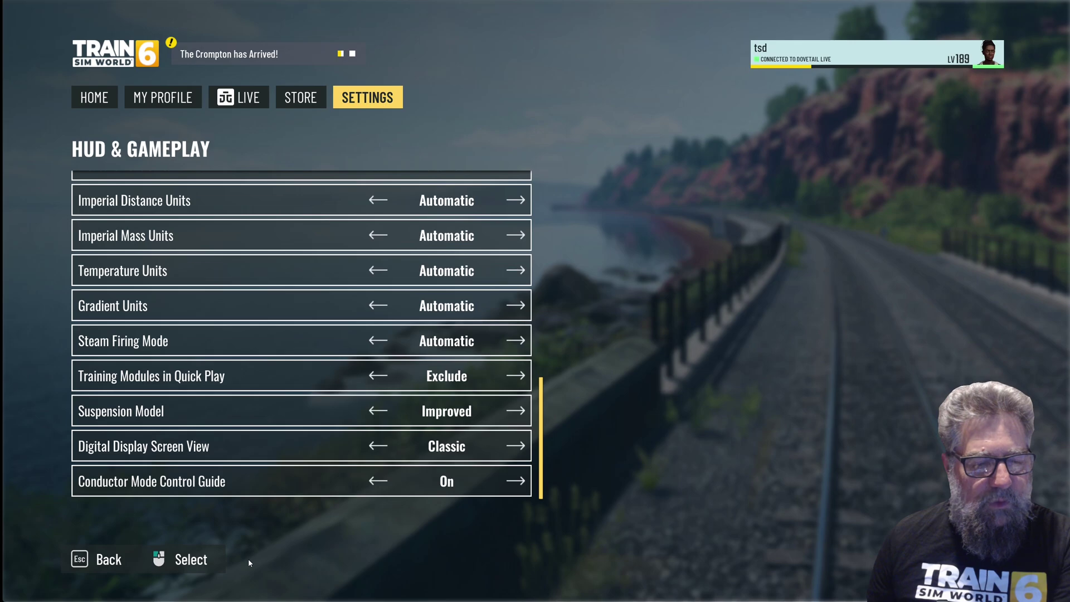
# Back out of HUD & Gameplay and the Settings menu to the Home screen
pyautogui.click(84, 560)
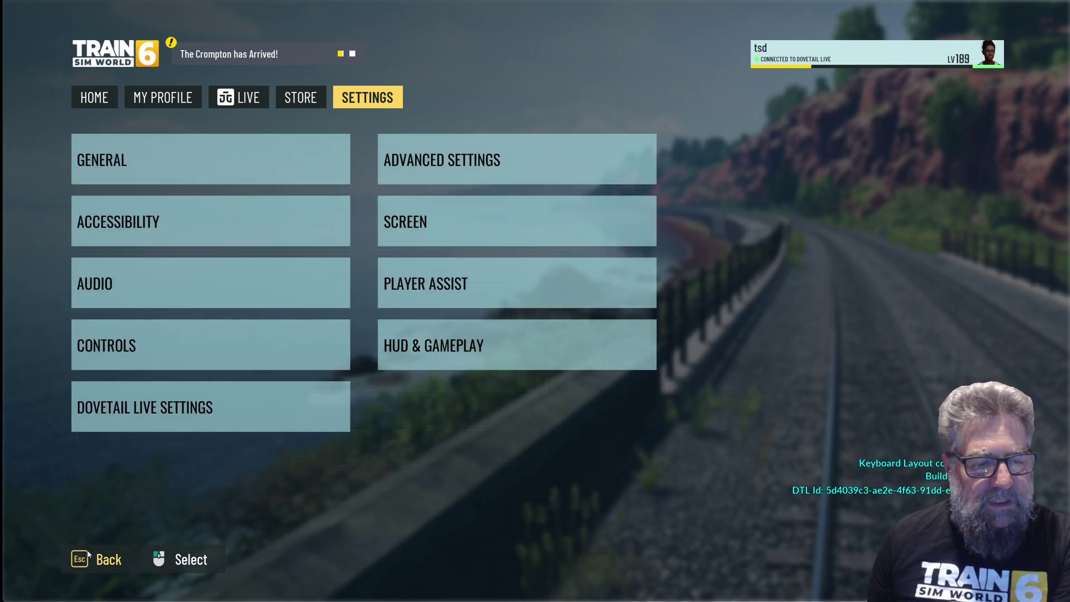
pyautogui.click(84, 559)
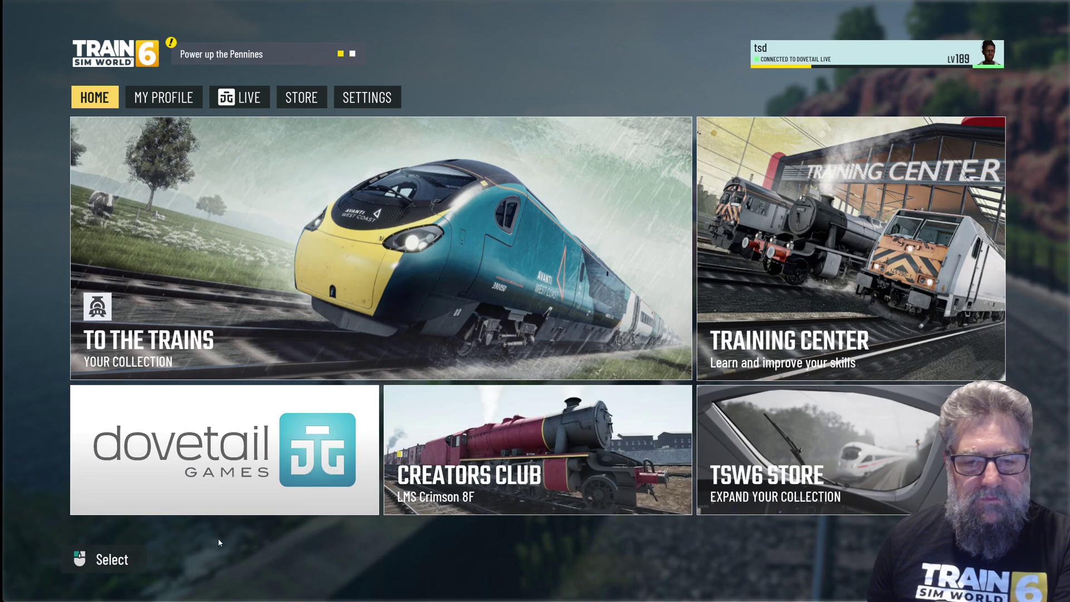